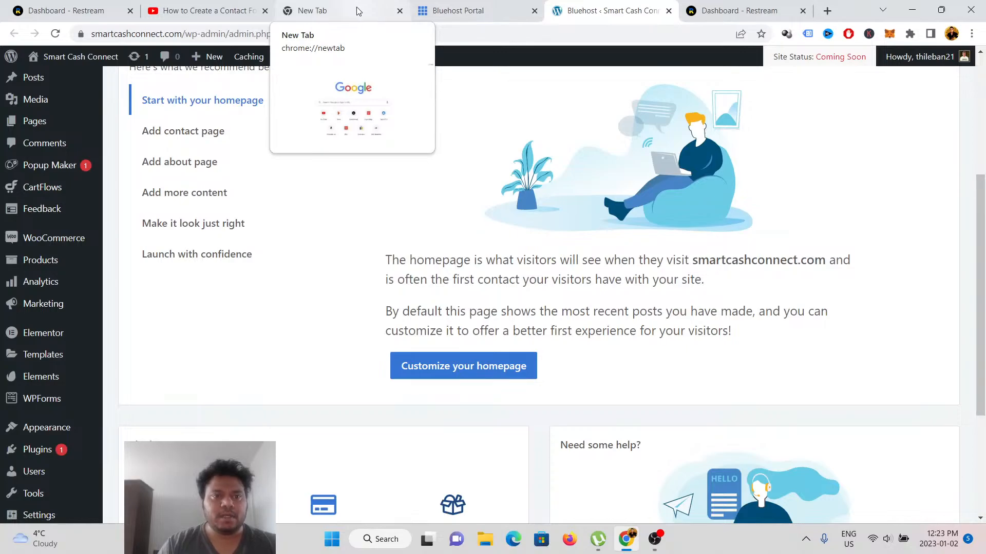
# - View the live site's homepage, dismiss its name and email sign-up popup, and return to the WordPress dashboard
pyautogui.click(457, 10)
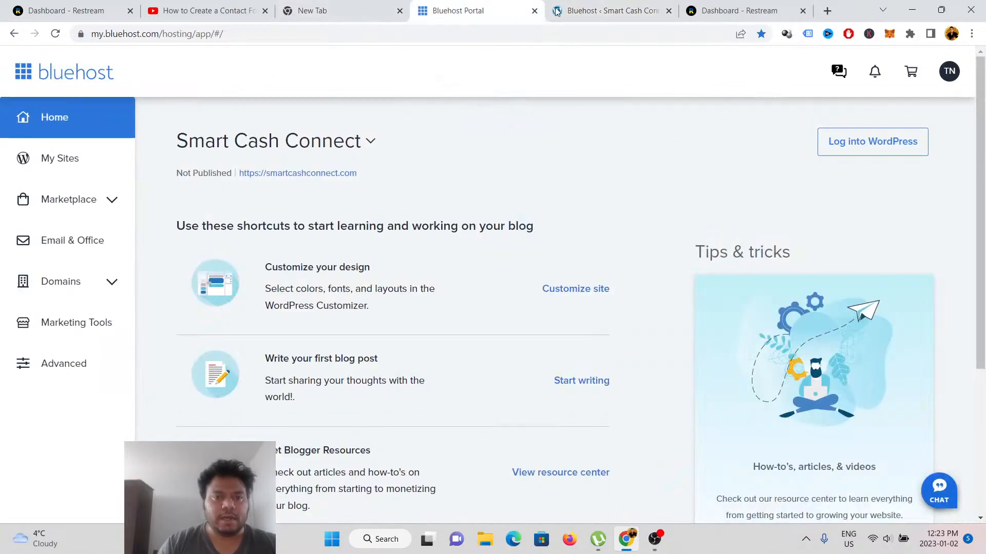
pyautogui.click(568, 10)
pyautogui.moveTo(52, 62)
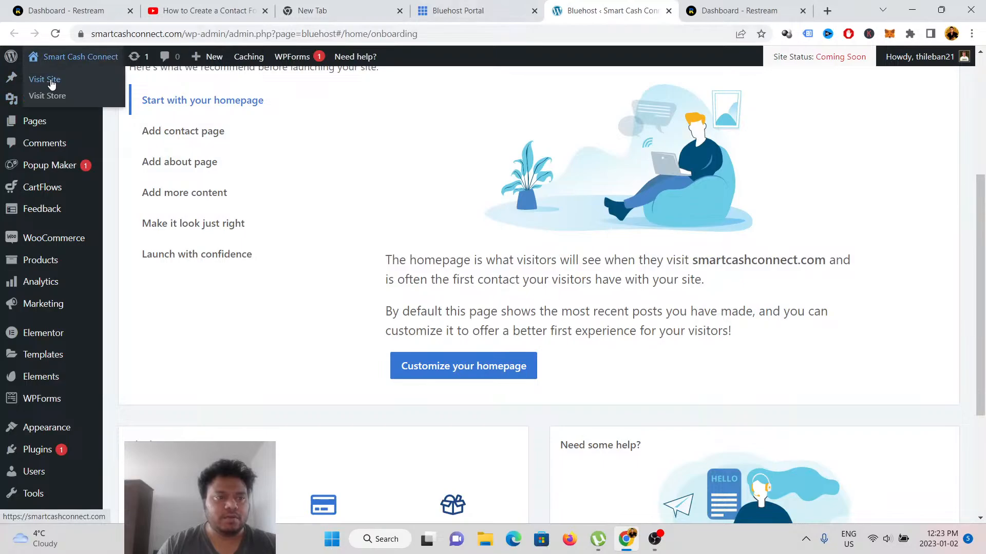
pyautogui.click(52, 80)
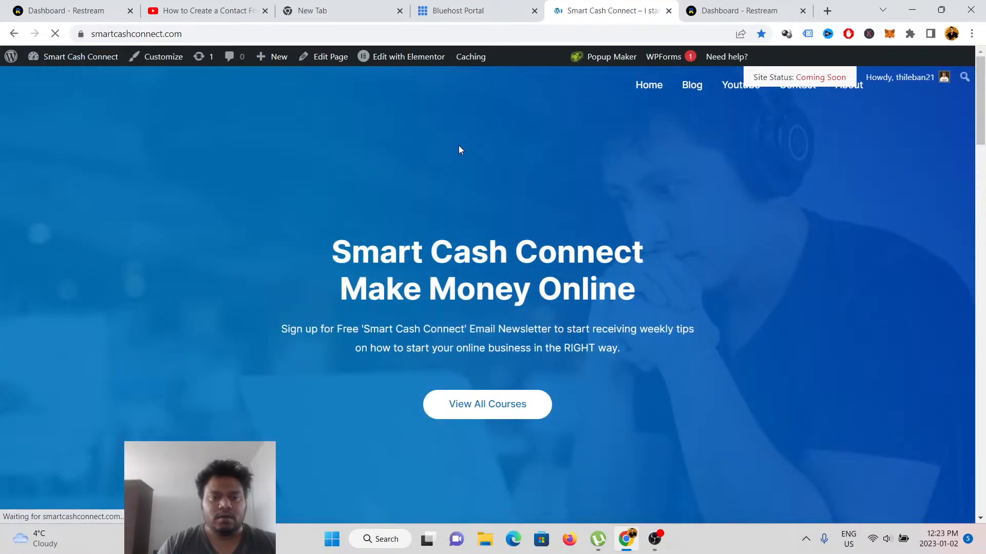
pyautogui.scroll(-3, 493, 206)
pyautogui.click(474, 214)
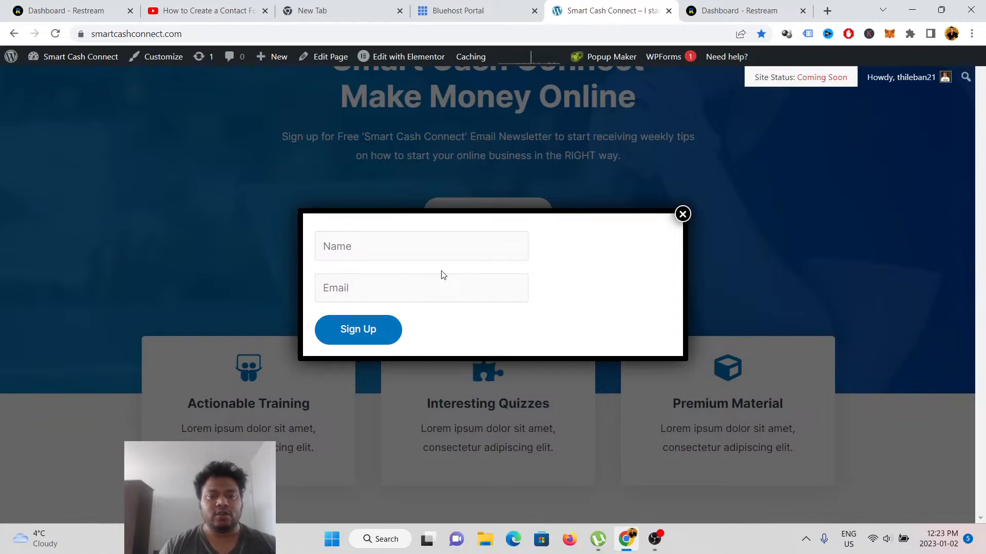
pyautogui.click(683, 214)
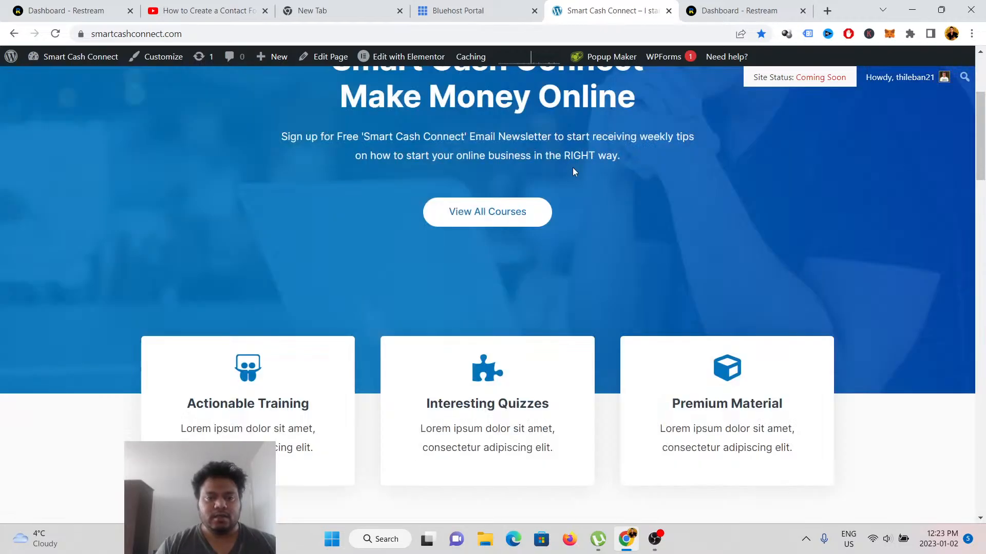
pyautogui.scroll(-2, 595, 239)
pyautogui.scroll(6, 565, 269)
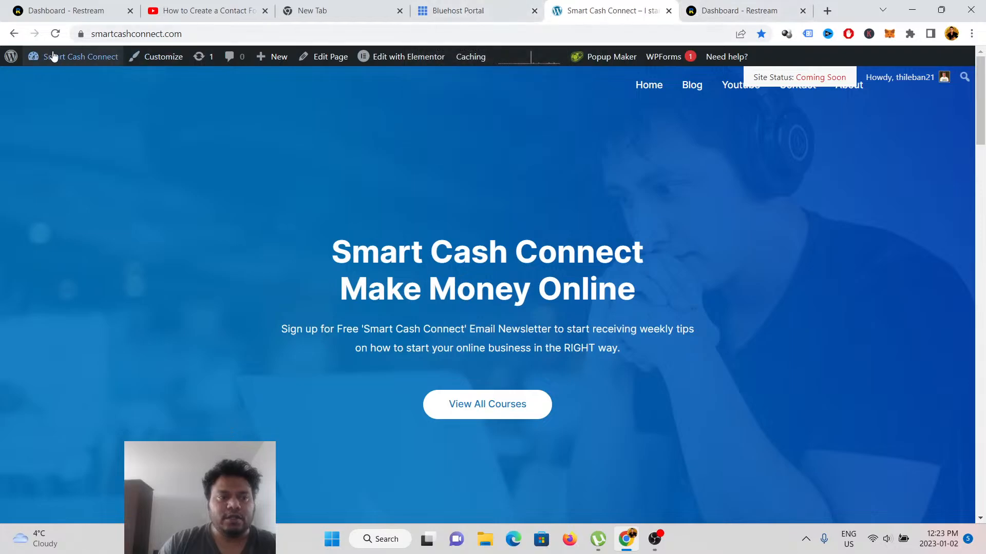
pyautogui.click(14, 34)
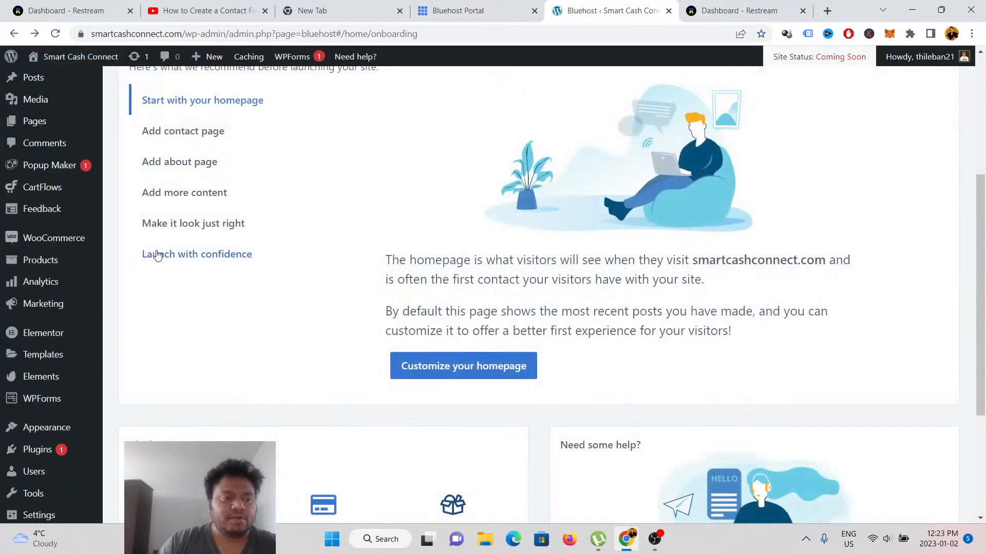
pyautogui.moveTo(51, 411)
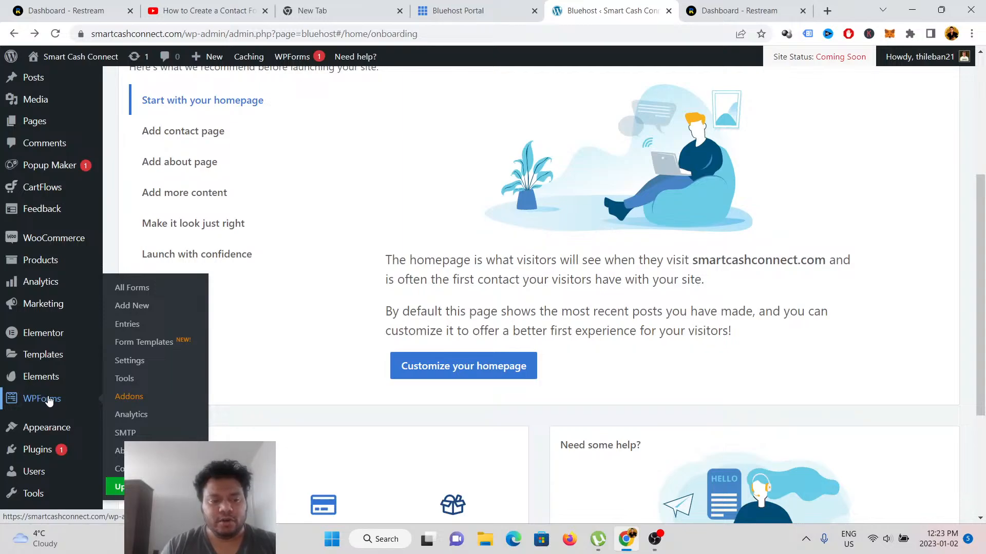
pyautogui.moveTo(27, 82)
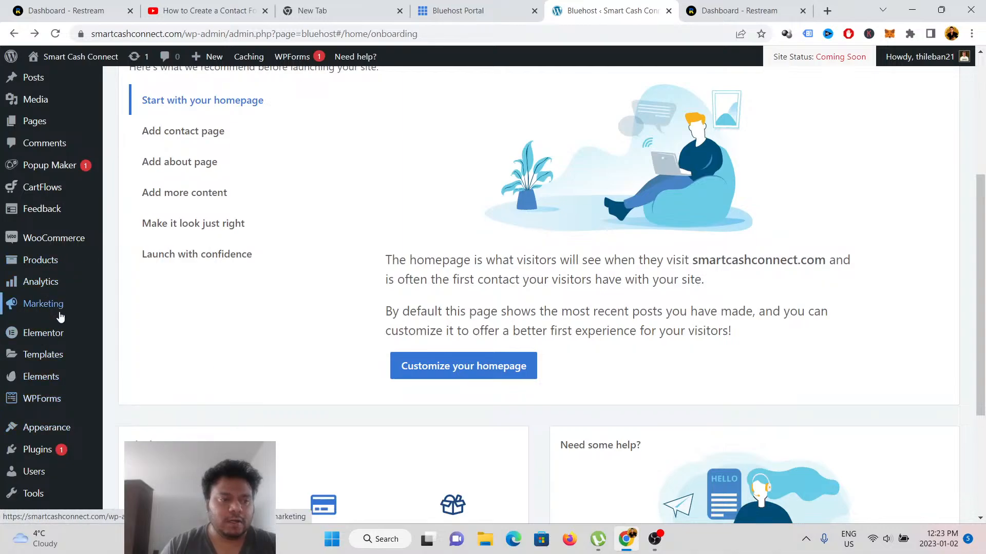
pyautogui.moveTo(57, 334)
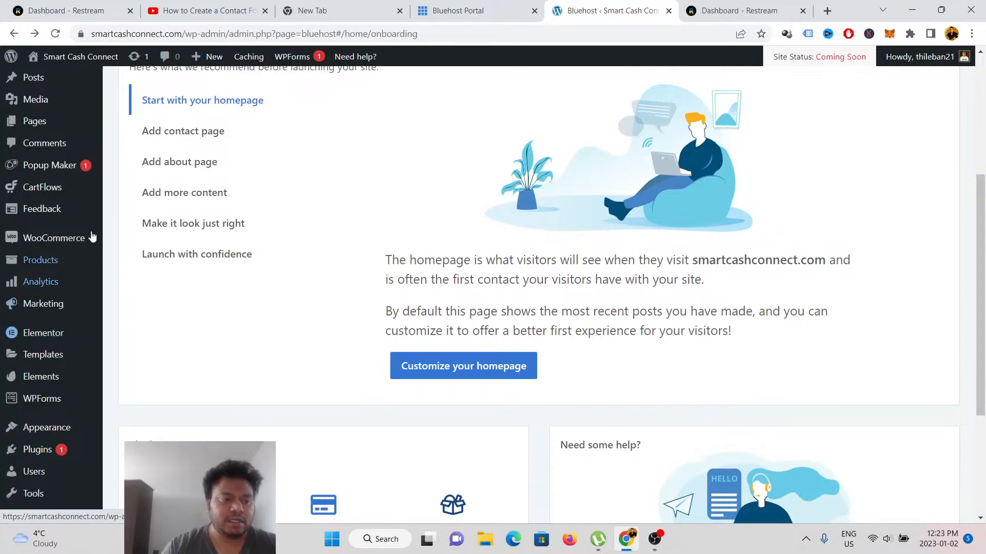
pyautogui.scroll(1, 65, 291)
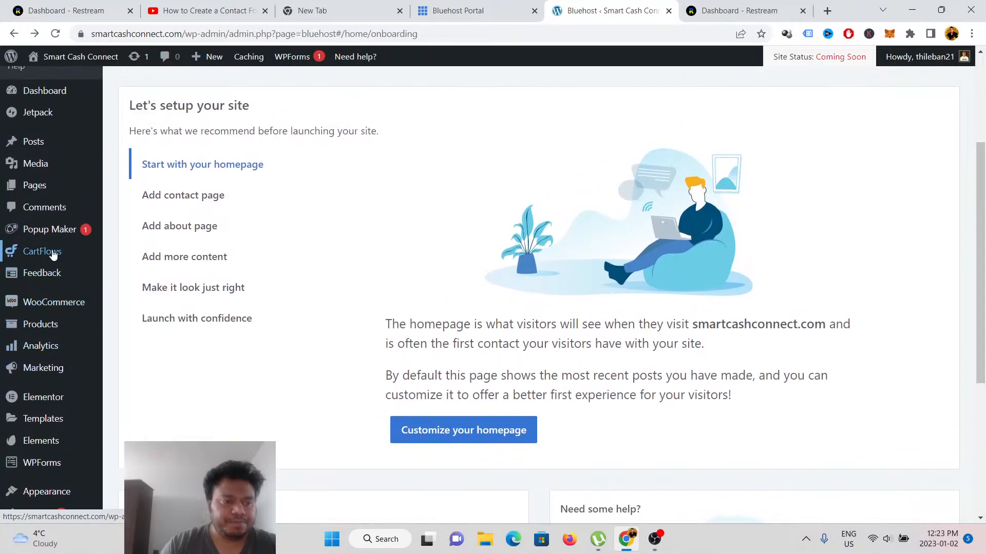
pyautogui.moveTo(48, 240)
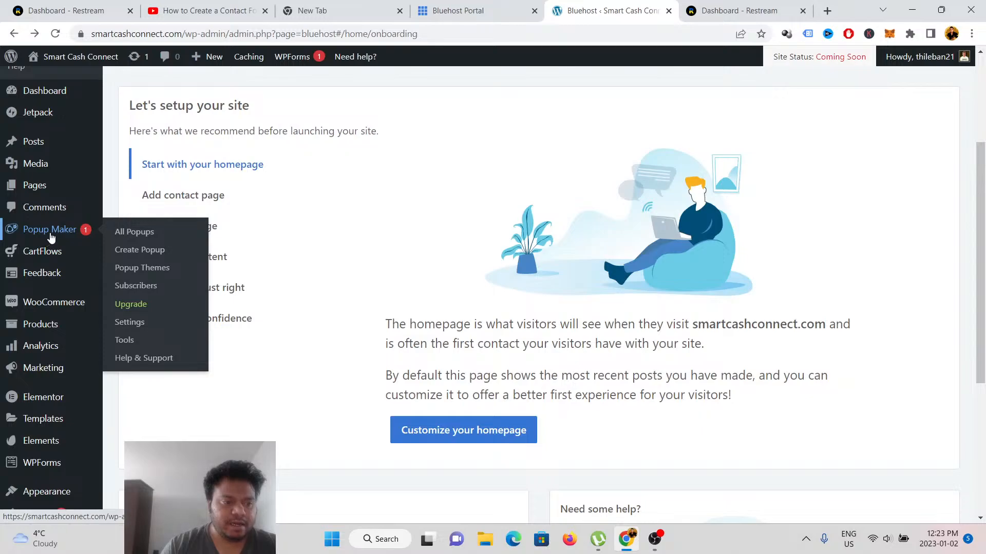
pyautogui.moveTo(62, 379)
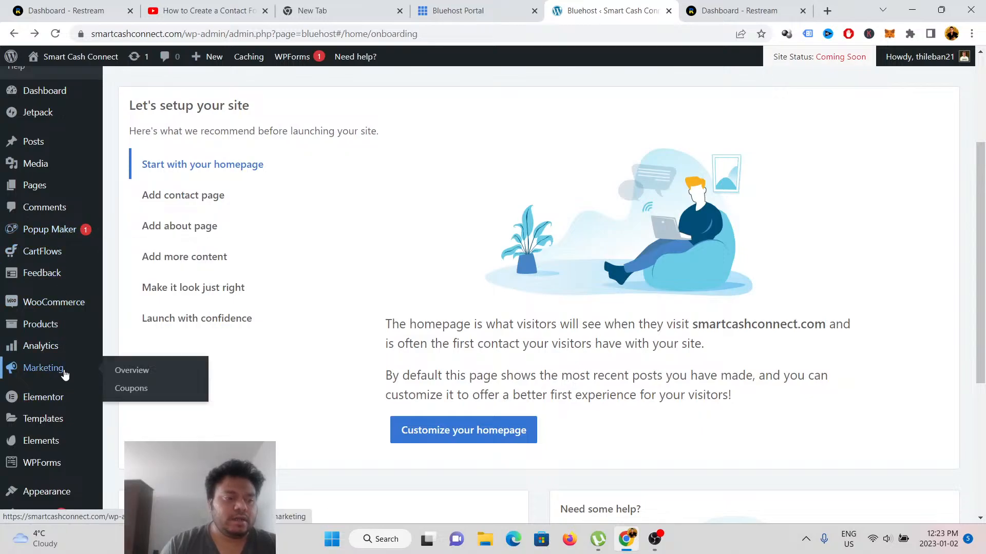
pyautogui.scroll(-2, 65, 375)
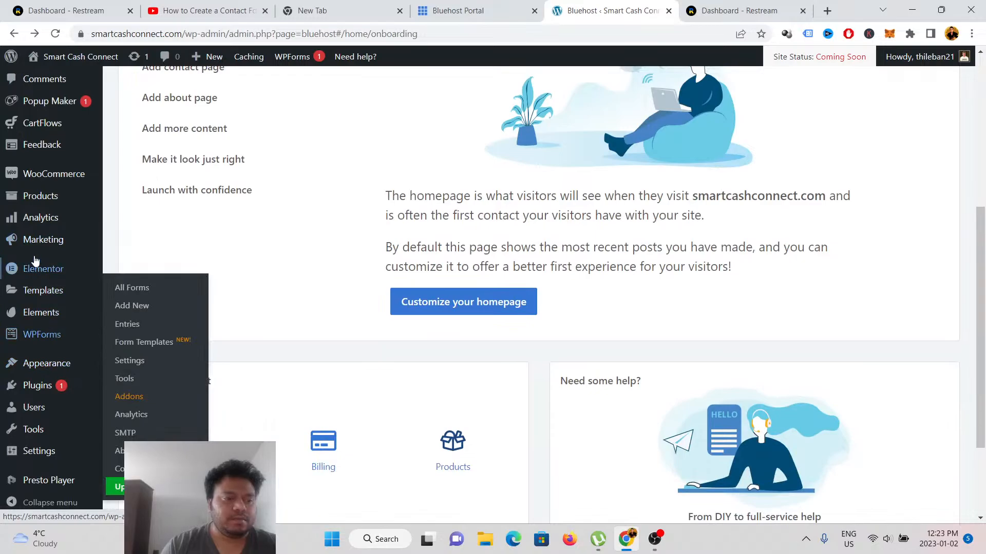
pyautogui.scroll(1, 41, 206)
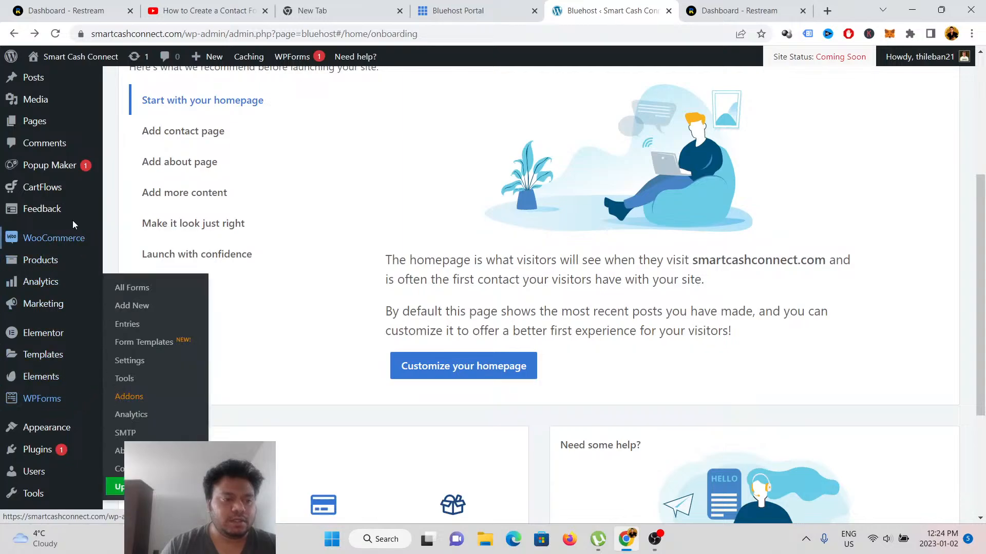
pyautogui.moveTo(58, 171)
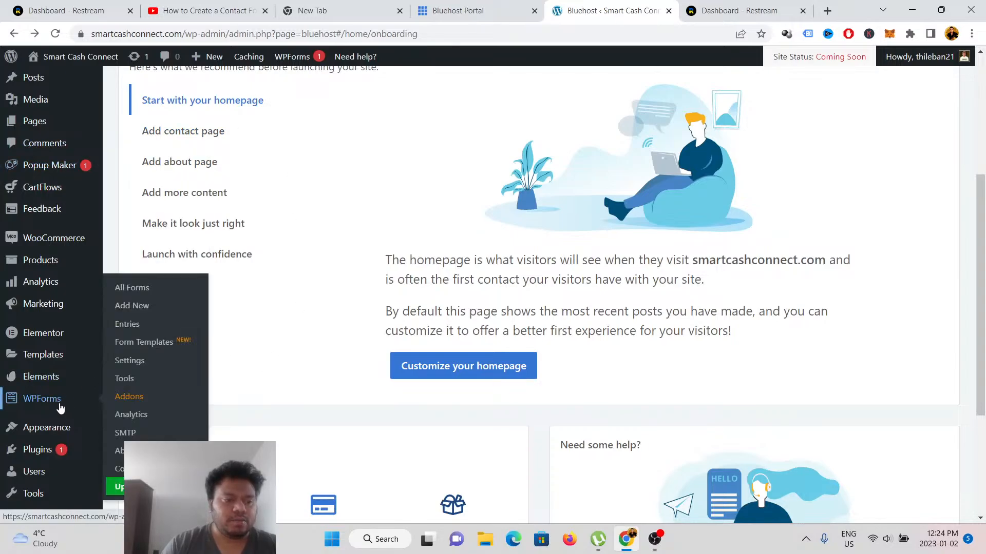
# - Open the existing Smart Cash Connect form from the WPForms overview to inspect its fields, and return to the dashboard
pyautogui.click(40, 408)
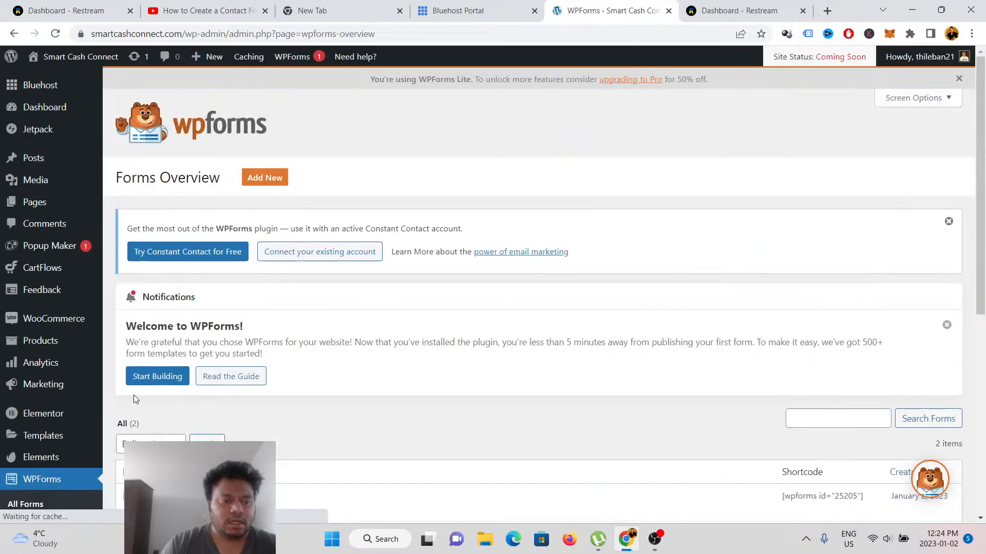
pyautogui.scroll(-5, 134, 399)
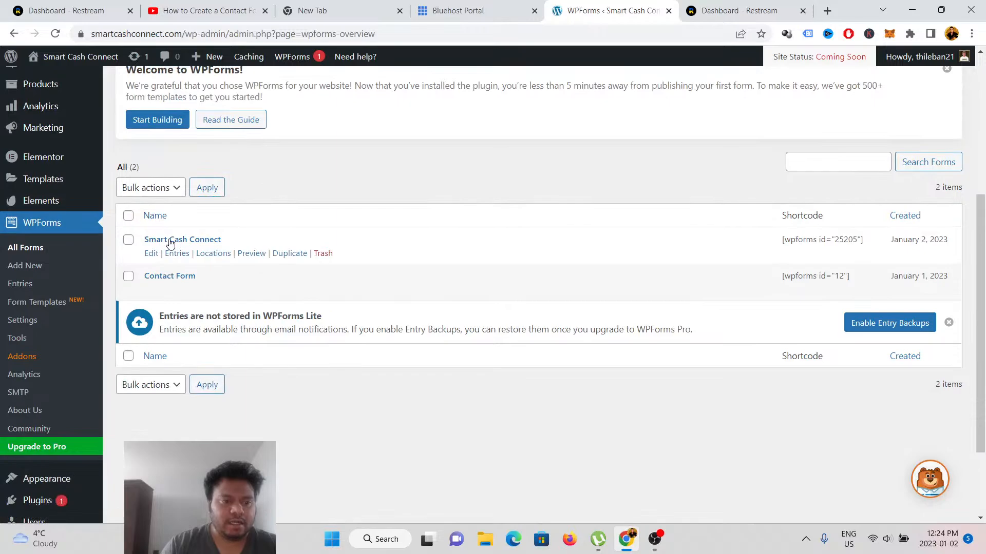
pyautogui.scroll(1, 399, 249)
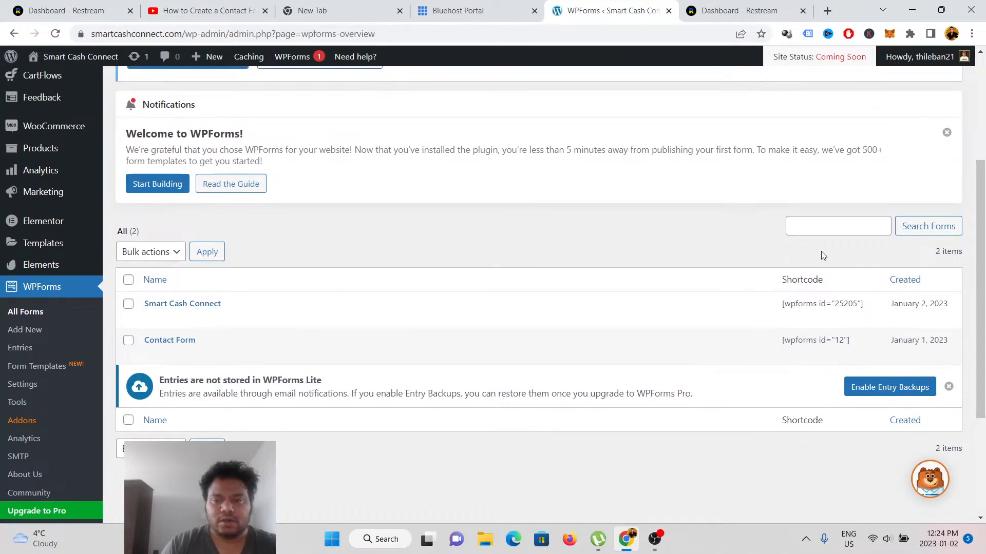
pyautogui.scroll(3, 695, 266)
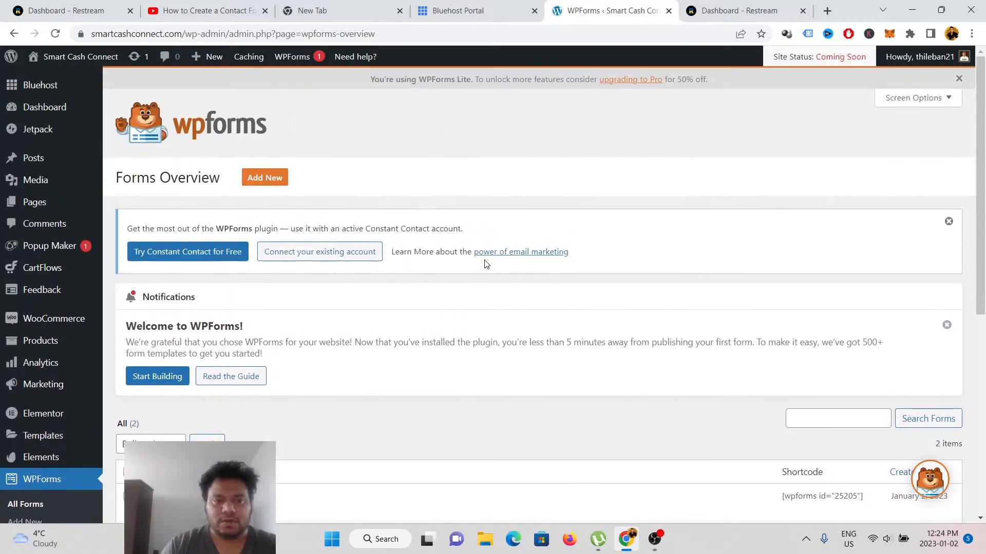
pyautogui.scroll(-3, 596, 281)
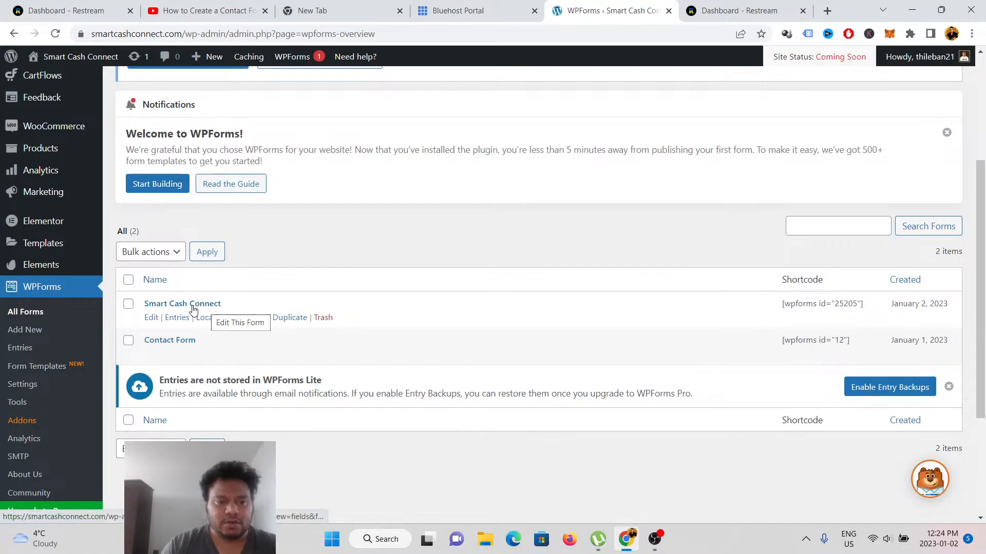
pyautogui.click(152, 319)
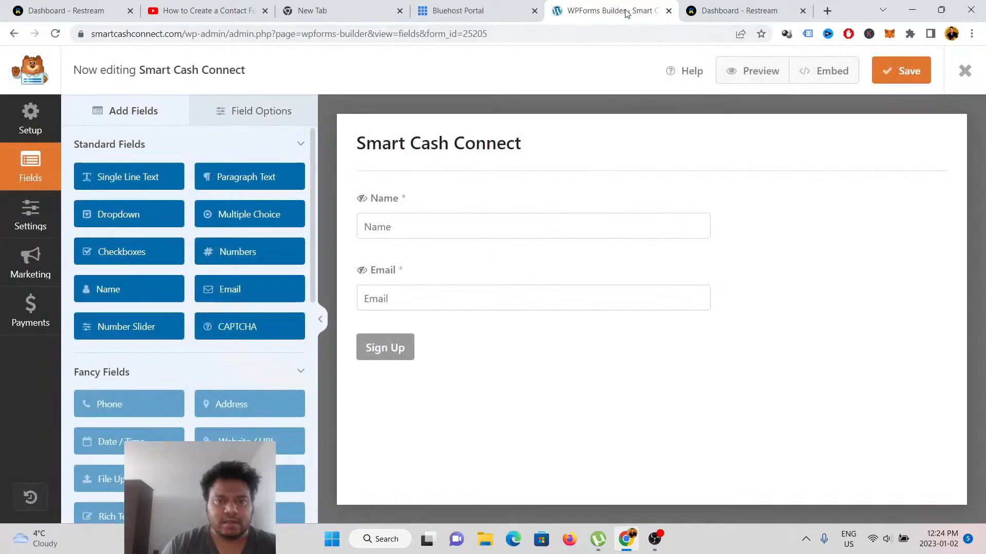
pyautogui.click(14, 34)
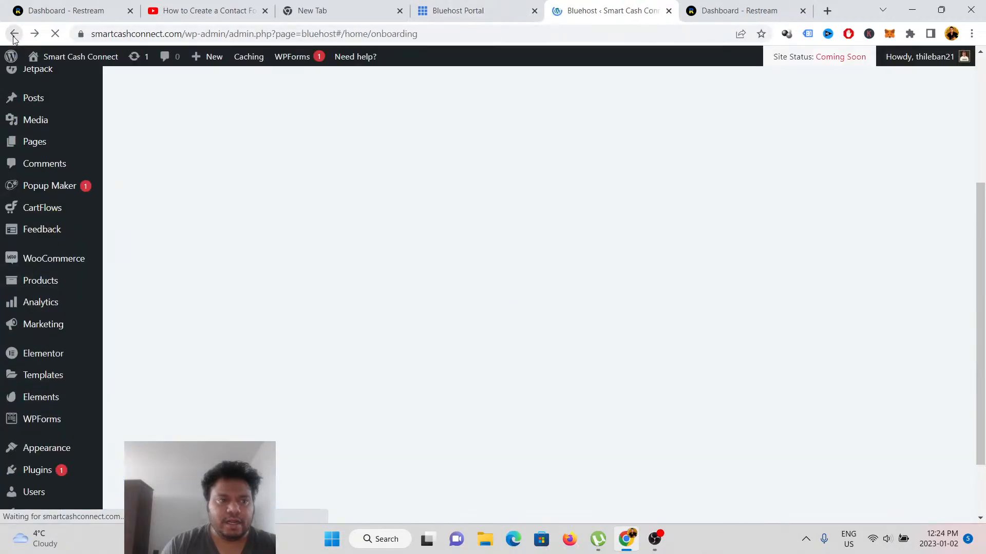
pyautogui.scroll(-4, 86, 362)
pyautogui.scroll(3, 85, 362)
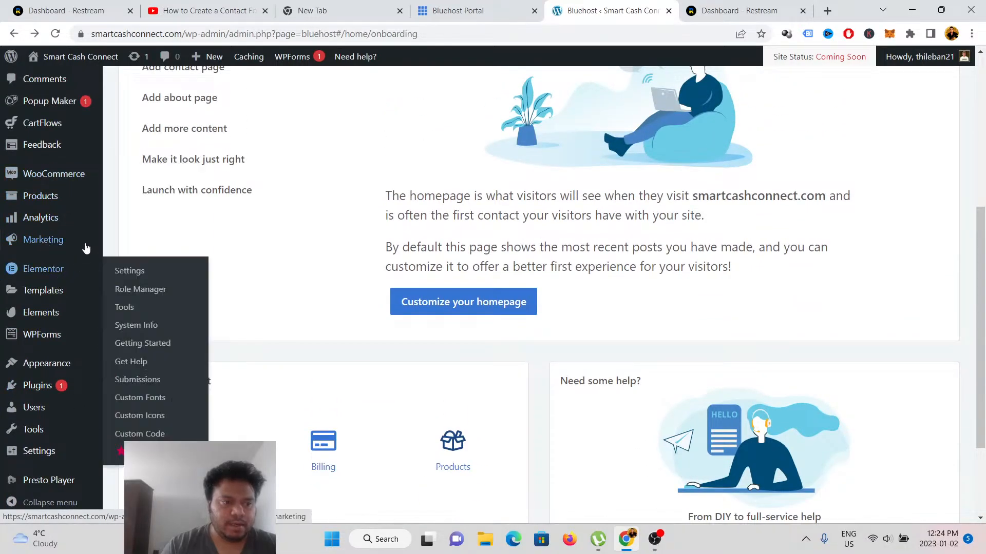
pyautogui.scroll(1, 72, 180)
pyautogui.scroll(1, 63, 178)
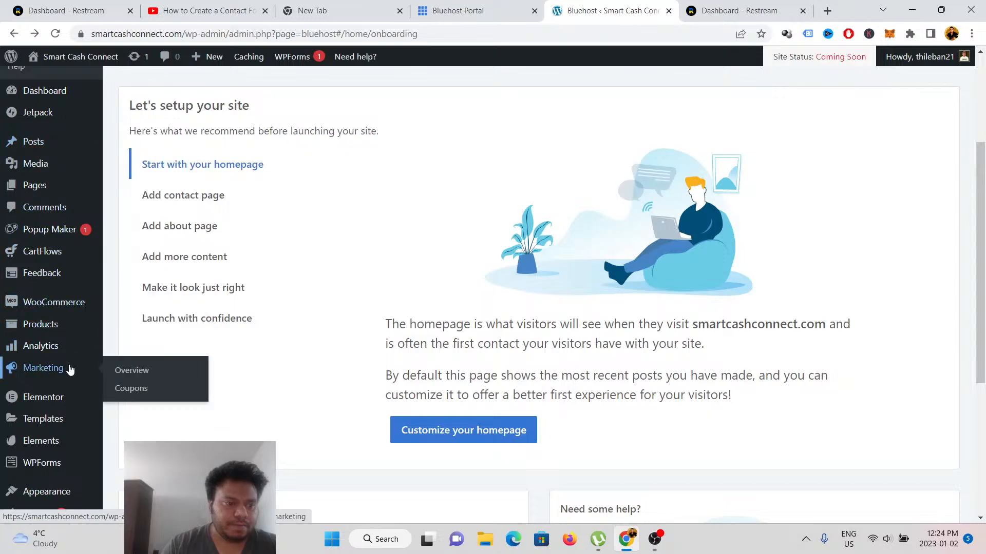
pyautogui.scroll(-1, 67, 380)
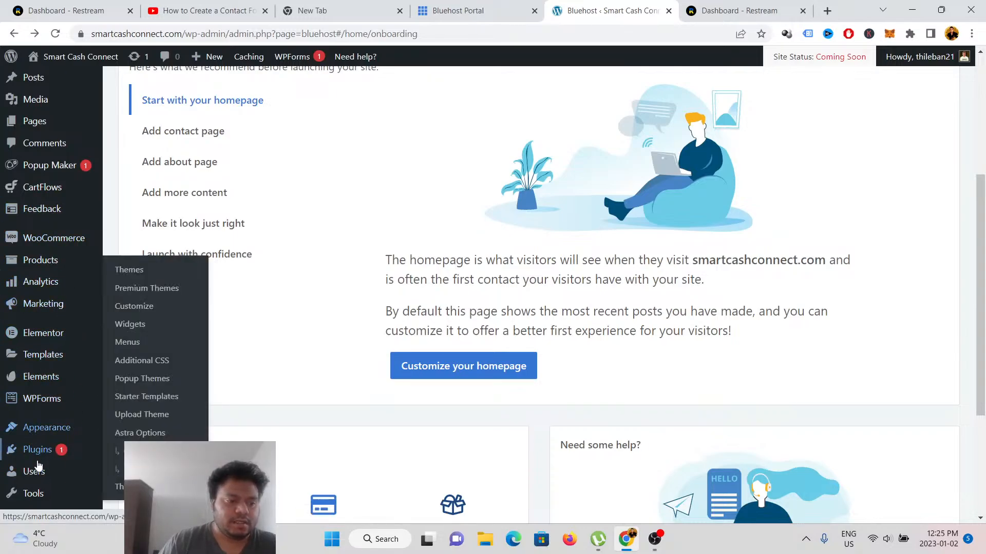
# - Create a new WPForms form from the Newsletter Signup Form template
pyautogui.moveTo(50, 452)
pyautogui.moveTo(55, 409)
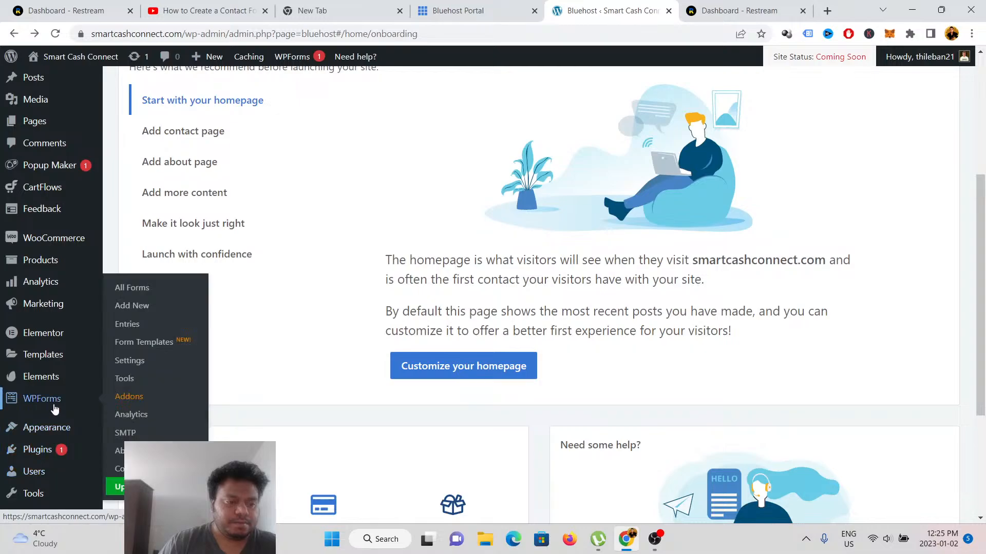
pyautogui.click(146, 308)
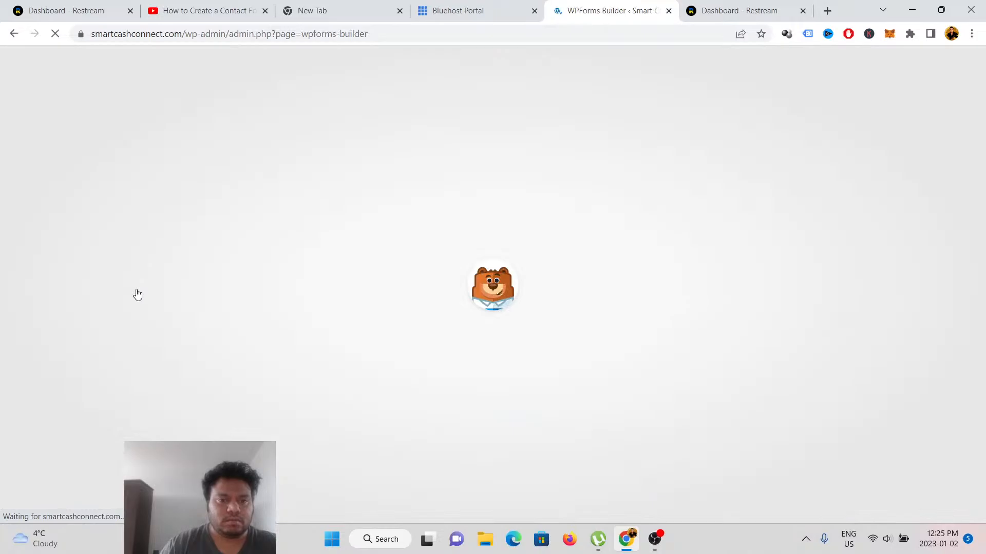
pyautogui.scroll(-3, 365, 191)
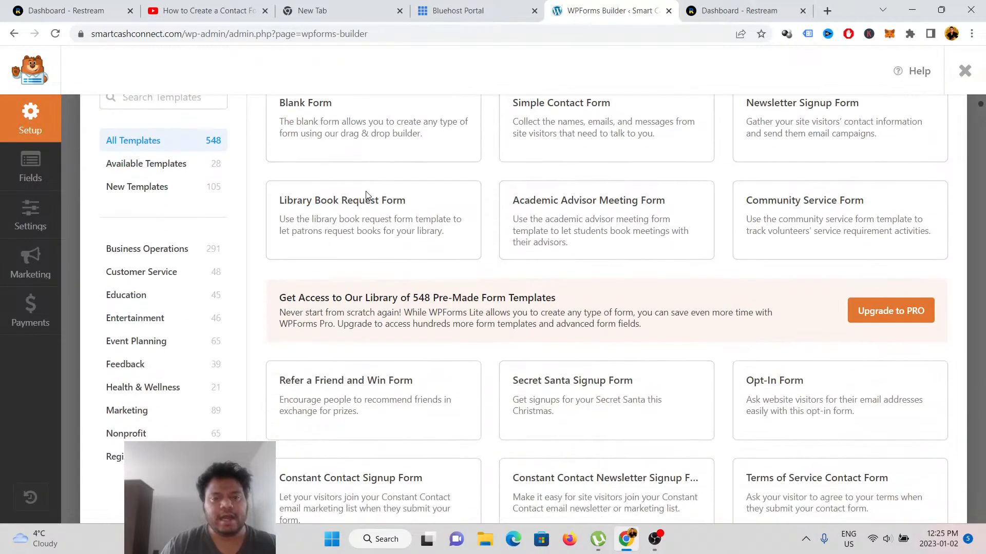
pyautogui.moveTo(660, 136)
pyautogui.scroll(1, 587, 215)
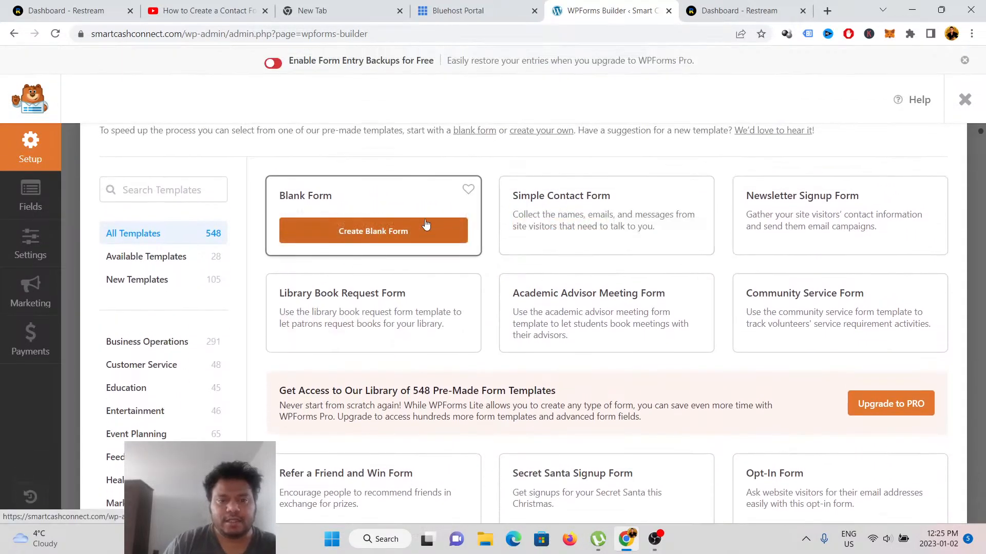
pyautogui.moveTo(327, 210)
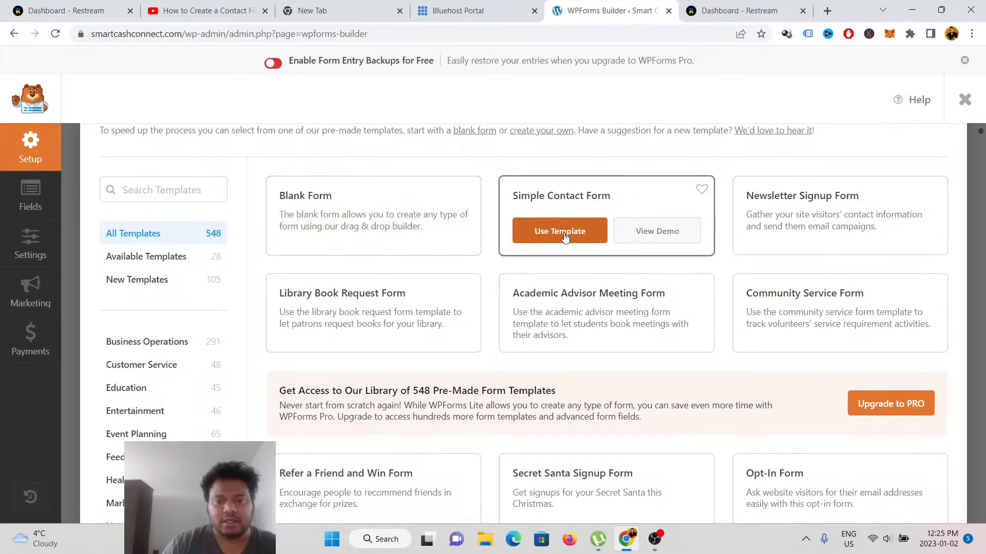
pyautogui.moveTo(569, 250)
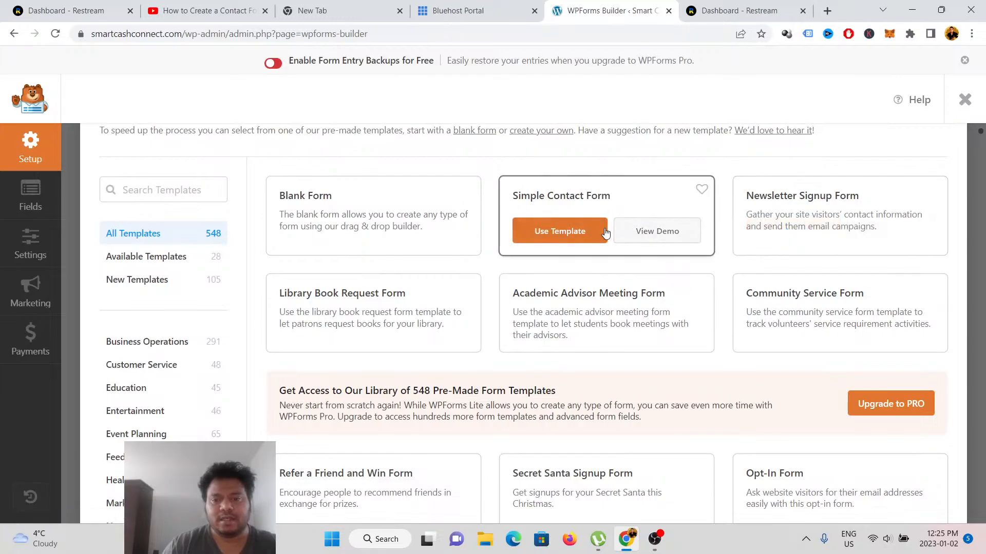
pyautogui.moveTo(798, 200)
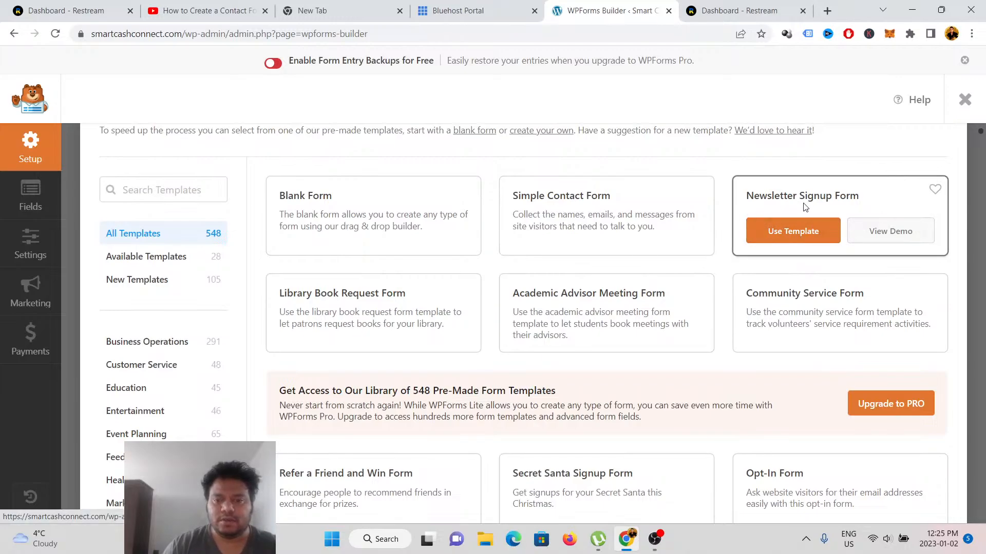
pyautogui.click(808, 236)
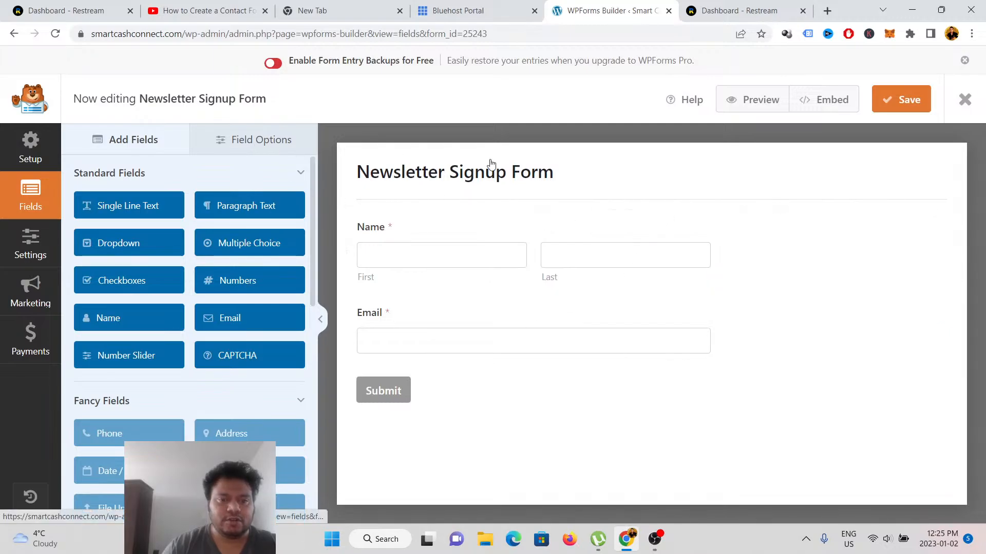
# - Set the Name field's format to Simple and look through its advanced and Smart Logic options
pyautogui.click(256, 139)
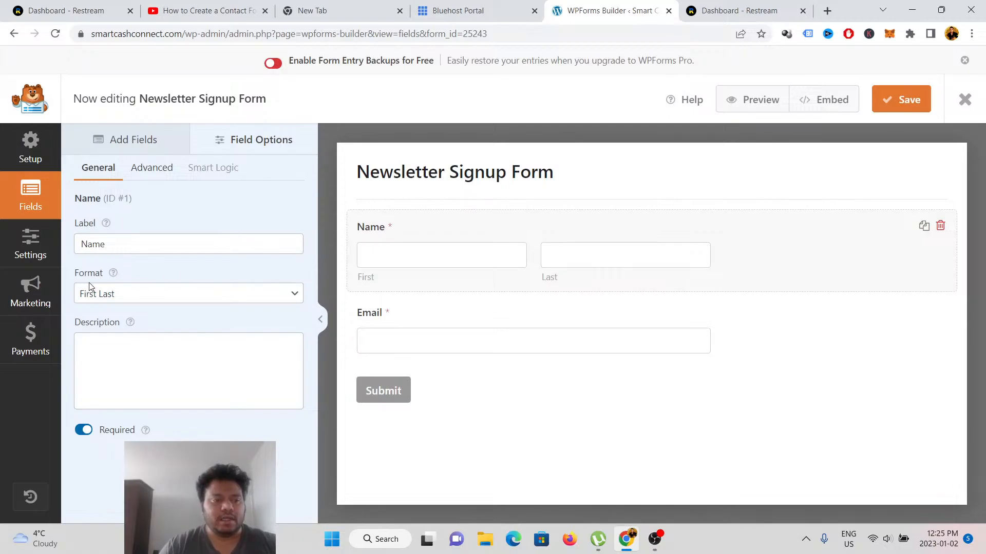
pyautogui.click(190, 296)
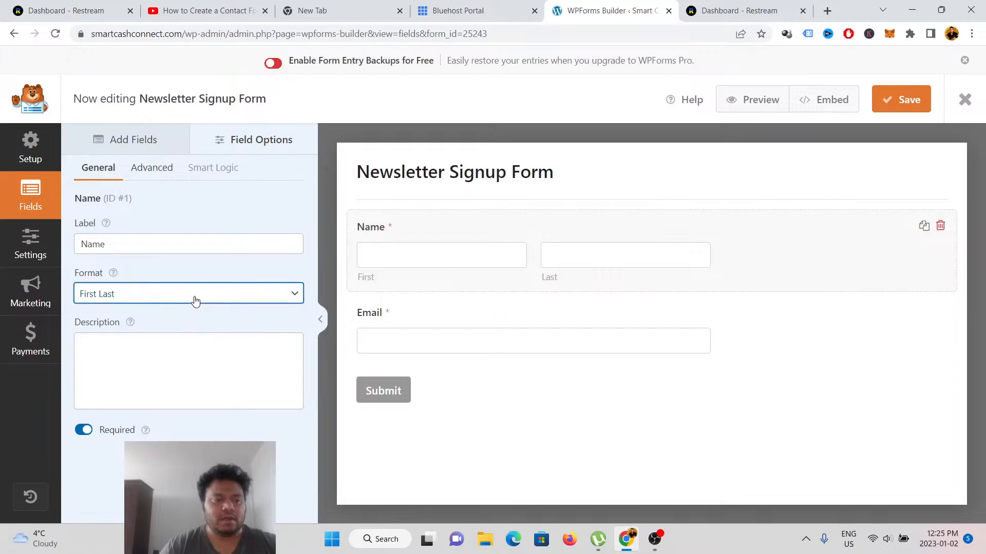
pyautogui.click(151, 311)
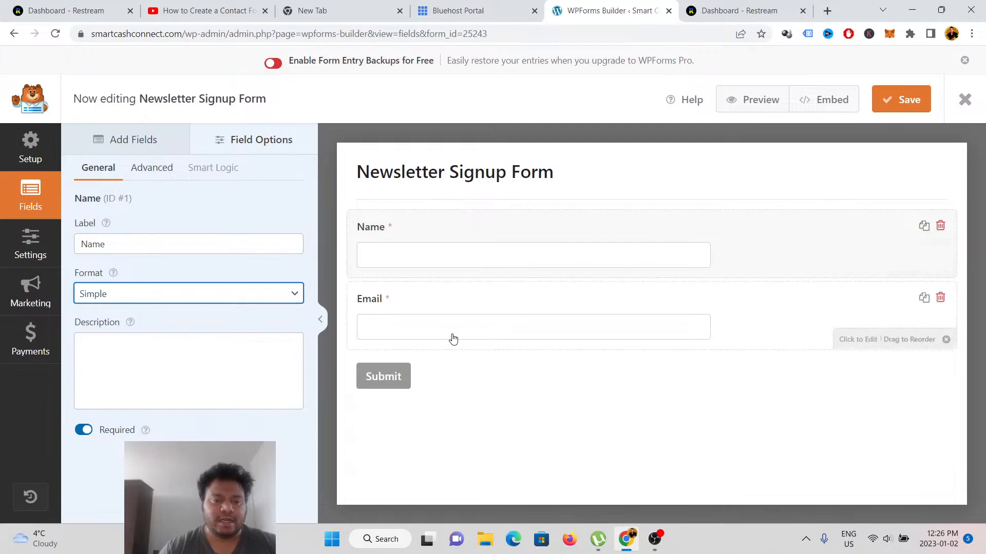
pyautogui.click(155, 167)
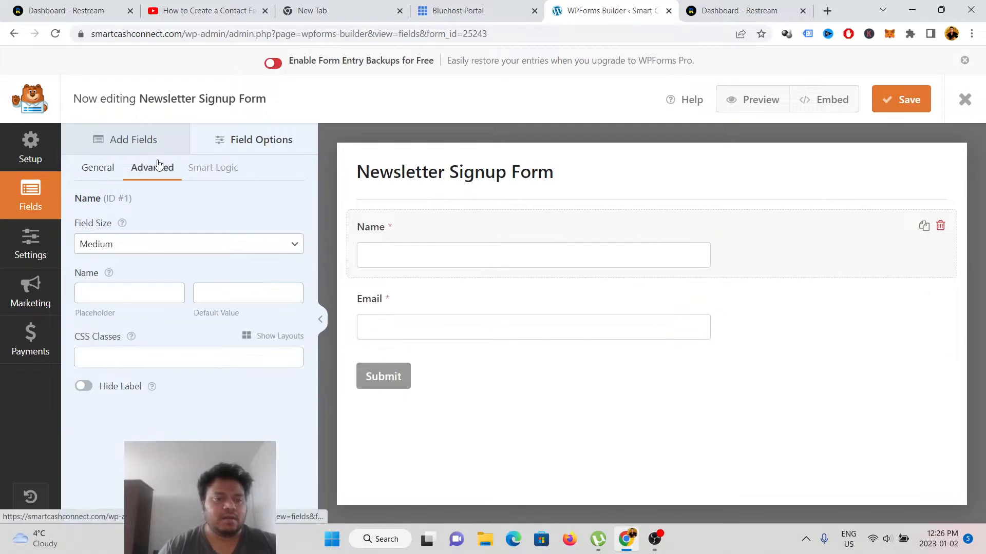
pyautogui.click(114, 171)
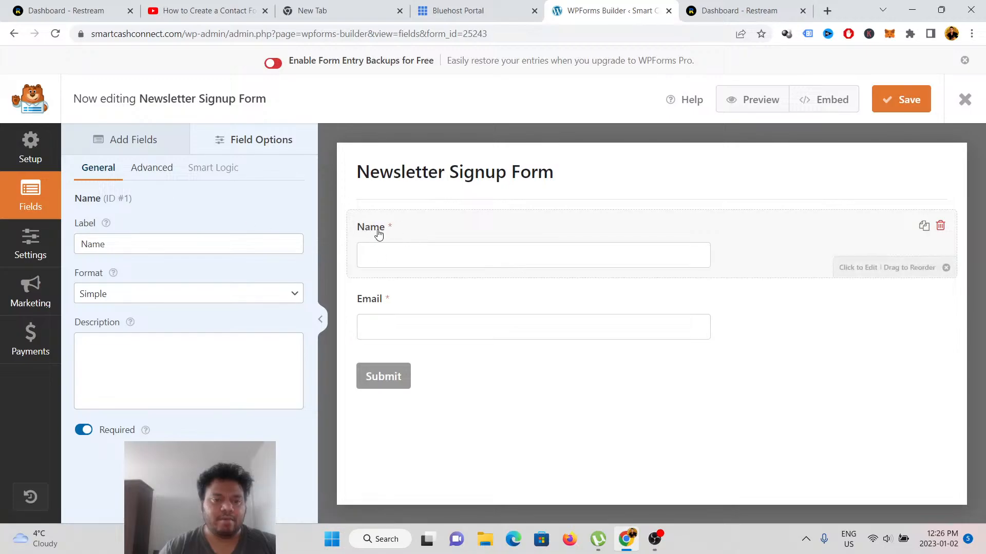
pyautogui.click(160, 170)
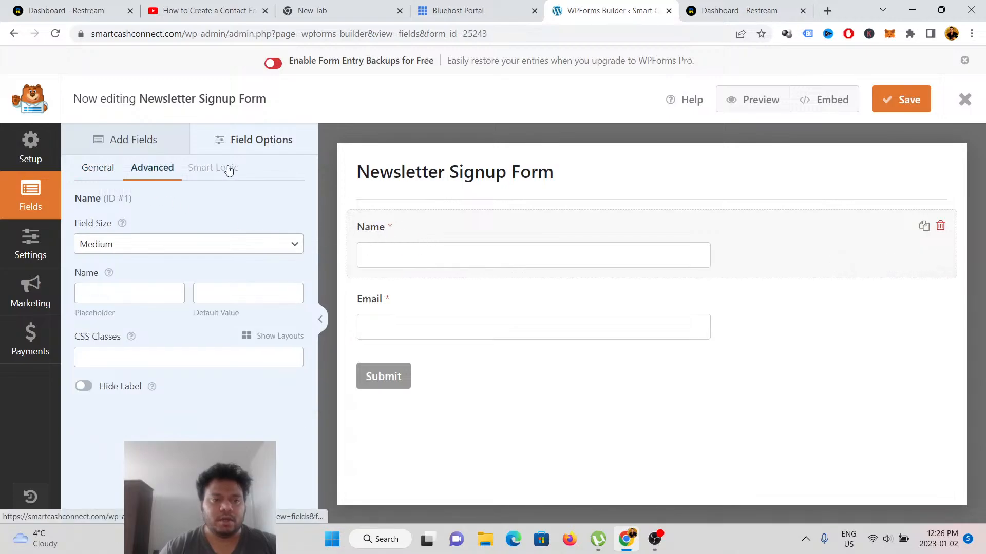
pyautogui.click(227, 166)
pyautogui.click(657, 156)
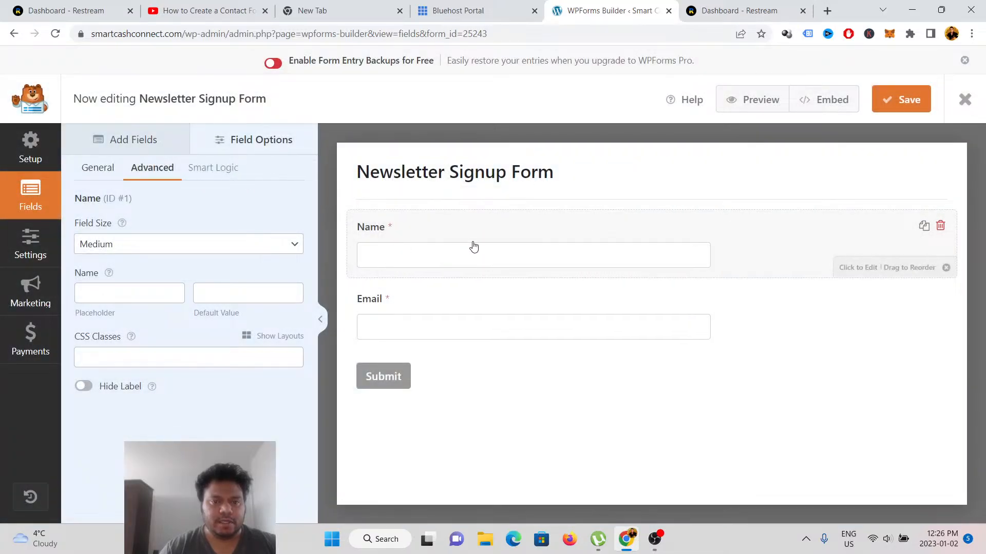
# - Open the live homepage through the Bluehost portal and try out the Name placeholder in its sign-up popup
pyautogui.click(485, 10)
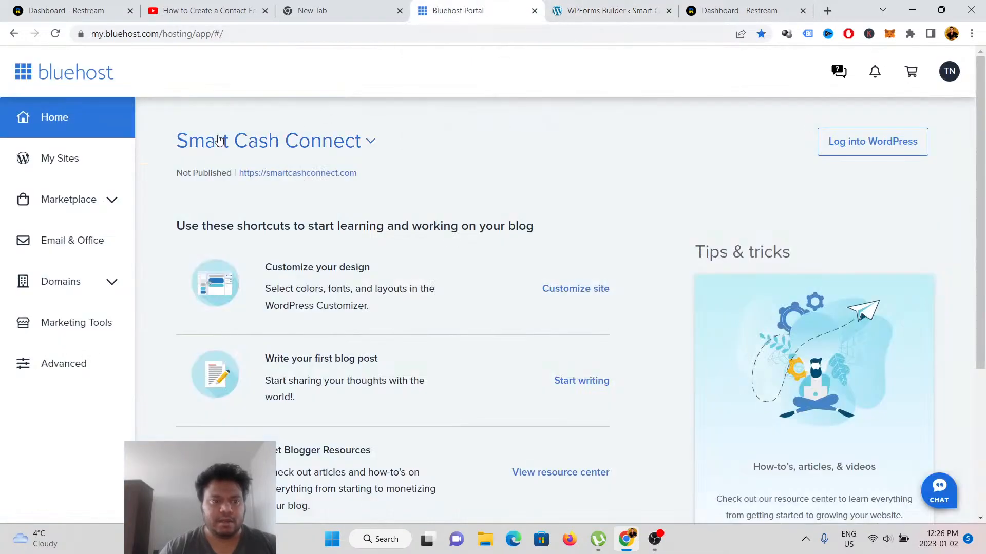
pyautogui.click(879, 146)
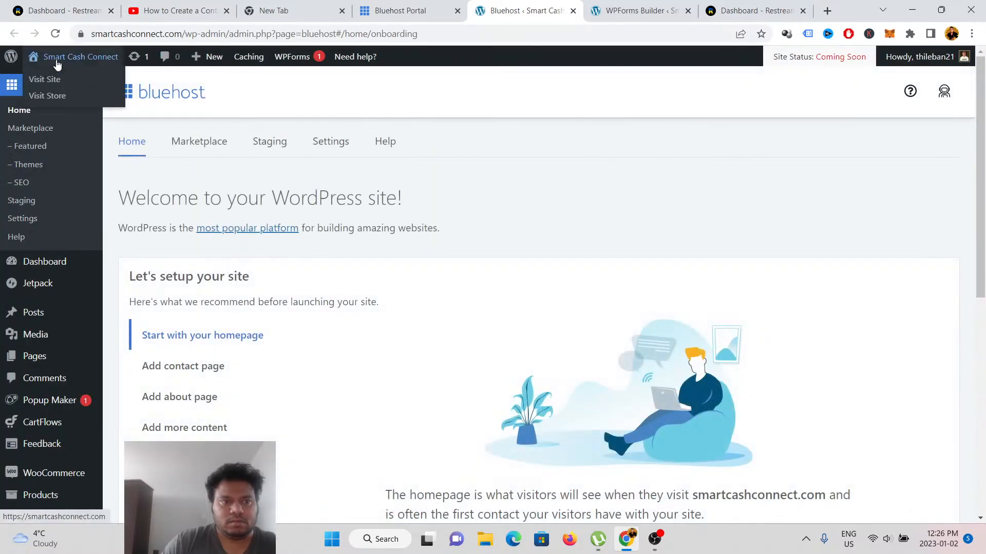
pyautogui.click(55, 80)
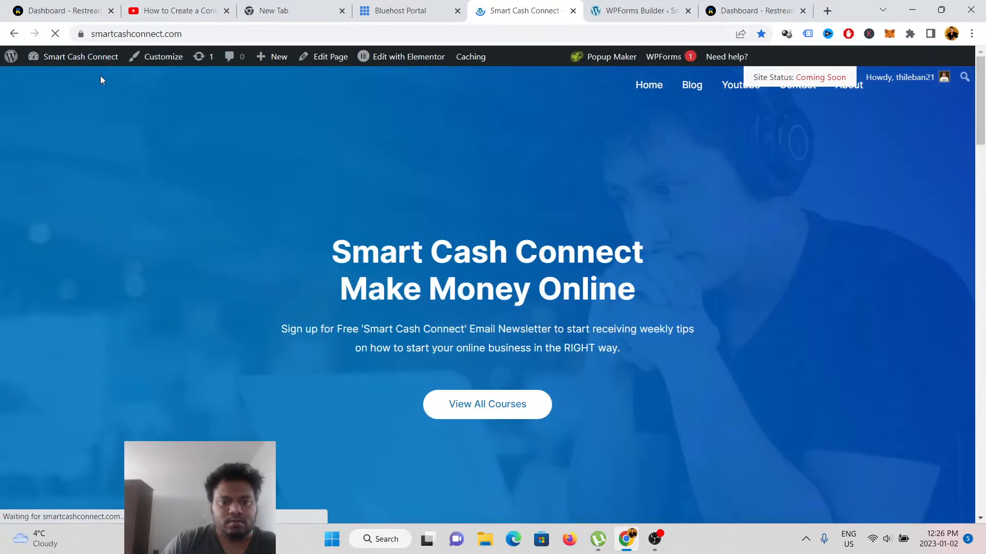
pyautogui.click(490, 404)
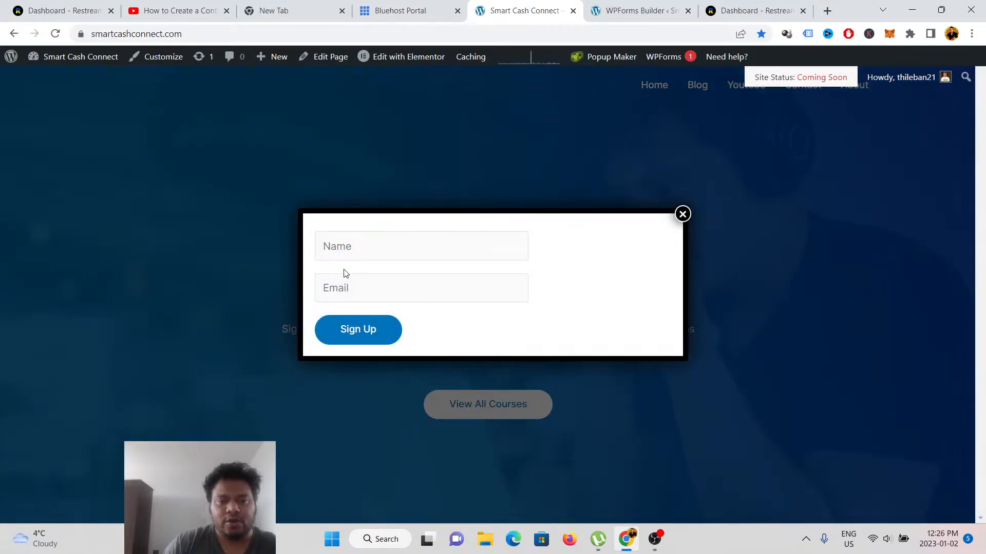
pyautogui.click(349, 248)
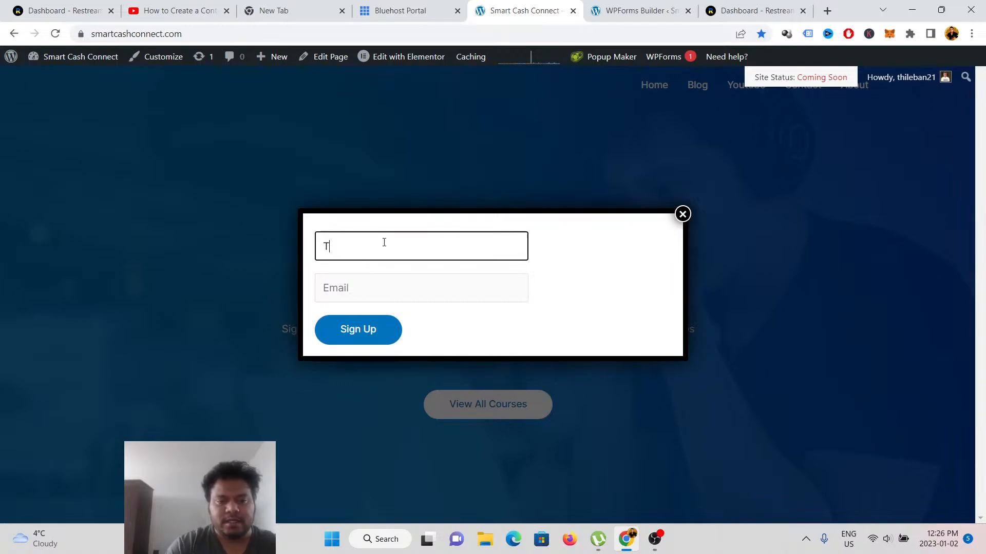
pyautogui.press('BackSpace')
pyautogui.press('BackSpace')
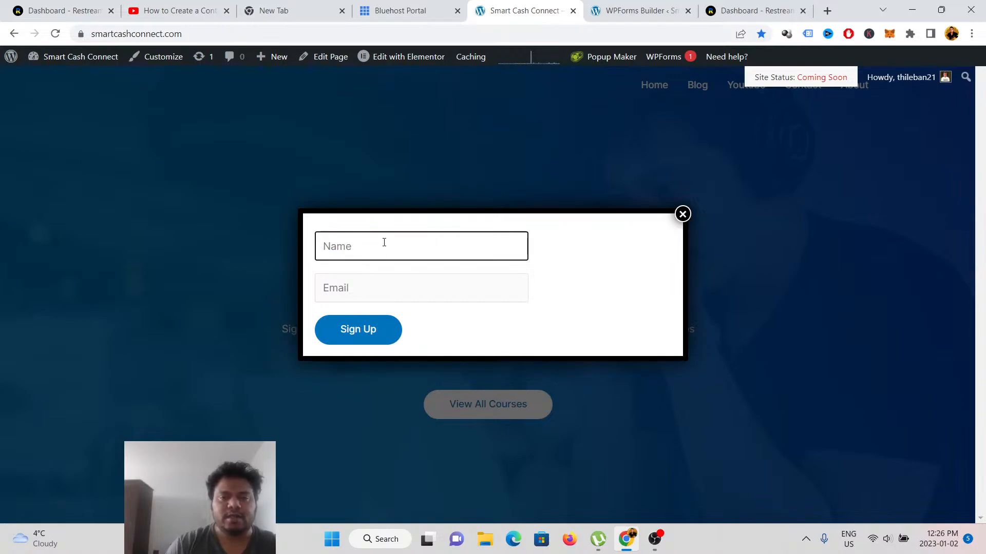
# - In the WPForms builder, hide the Name field's label and set its placeholder to "Name"
pyautogui.click(635, 10)
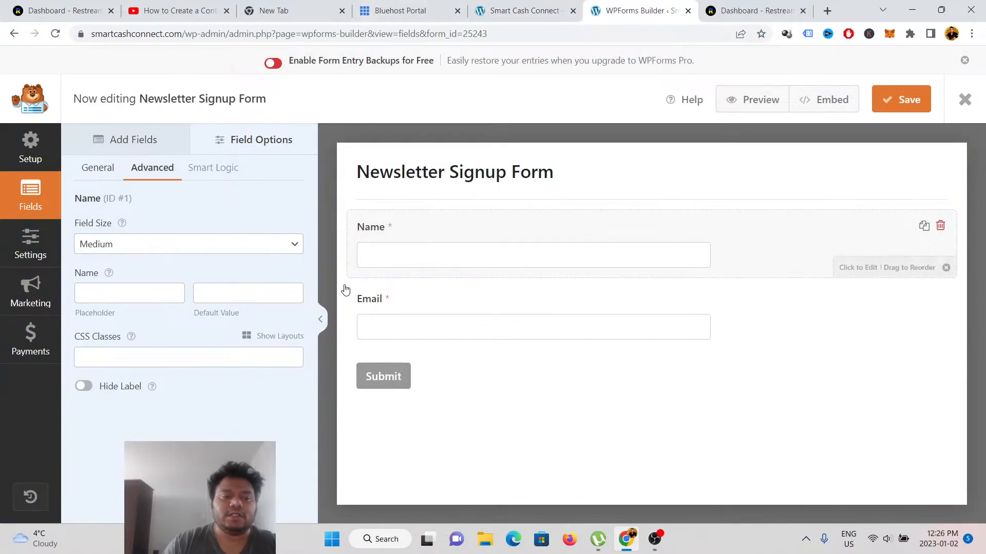
pyautogui.click(82, 388)
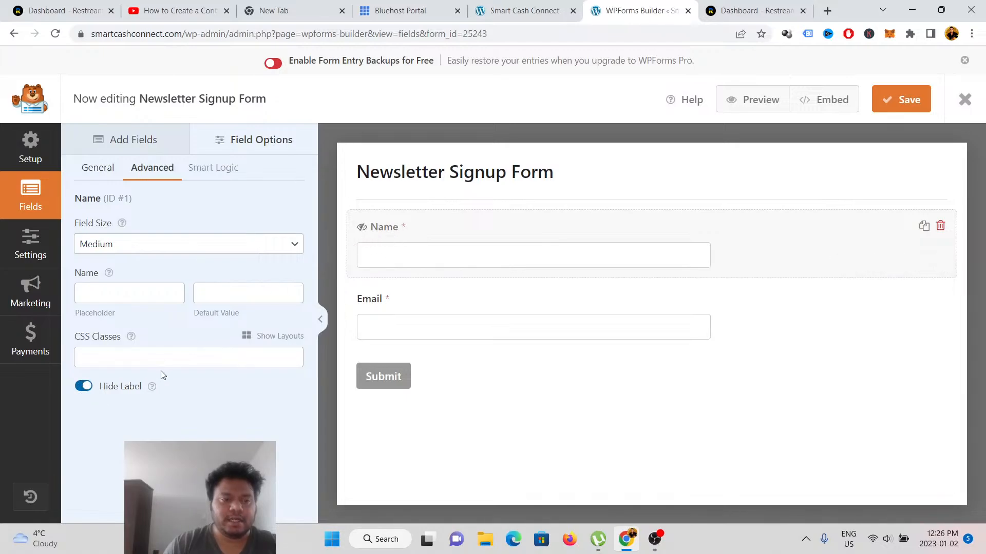
pyautogui.click(100, 174)
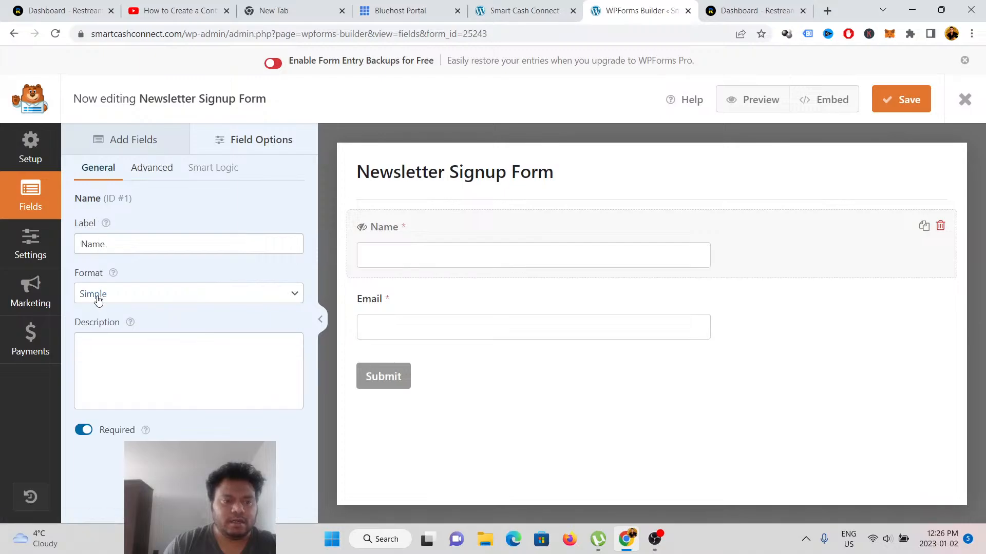
pyautogui.click(195, 169)
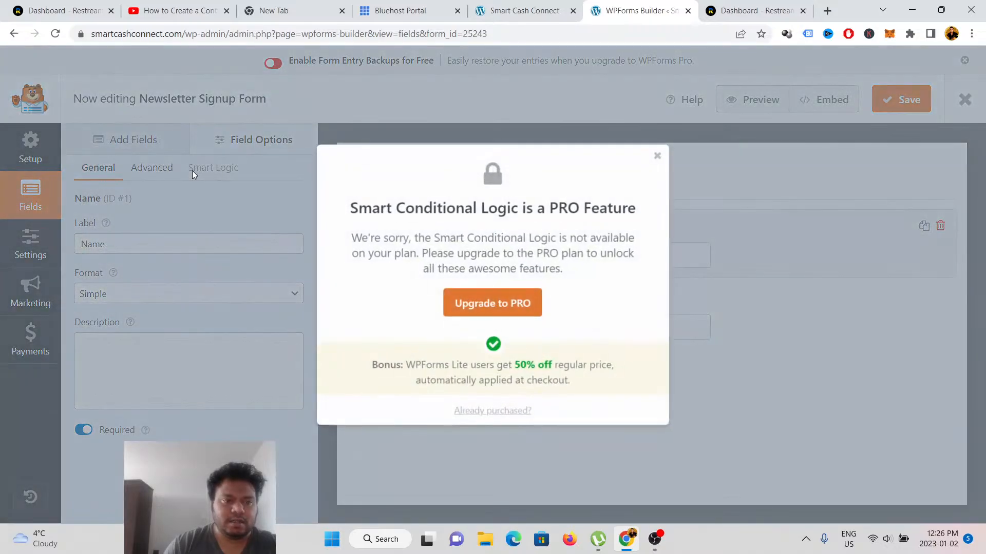
pyautogui.click(659, 155)
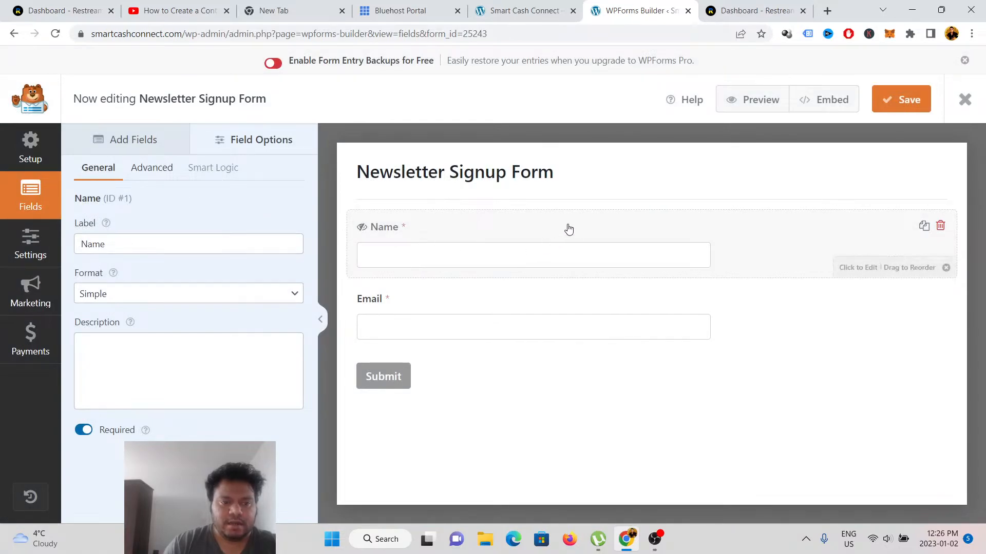
pyautogui.click(152, 168)
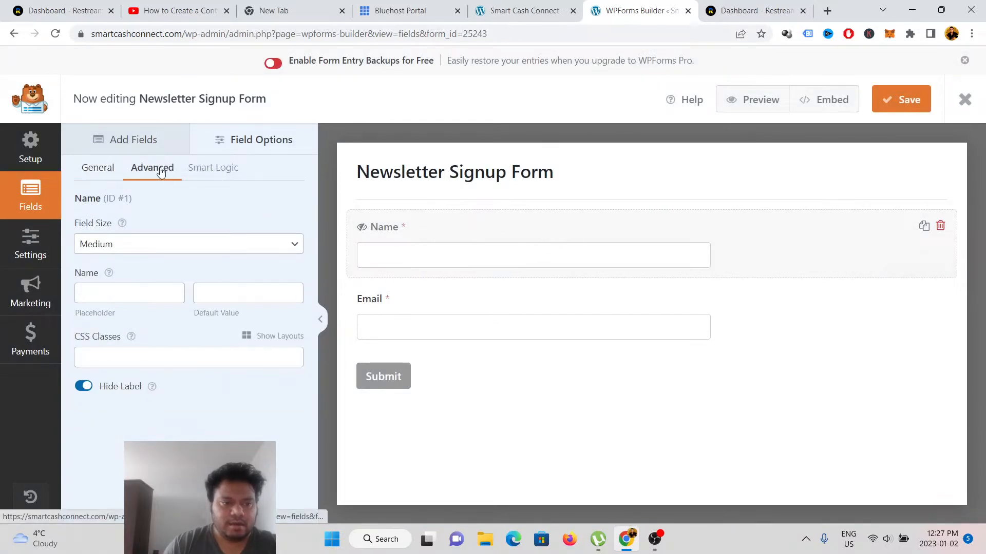
pyautogui.click(106, 293)
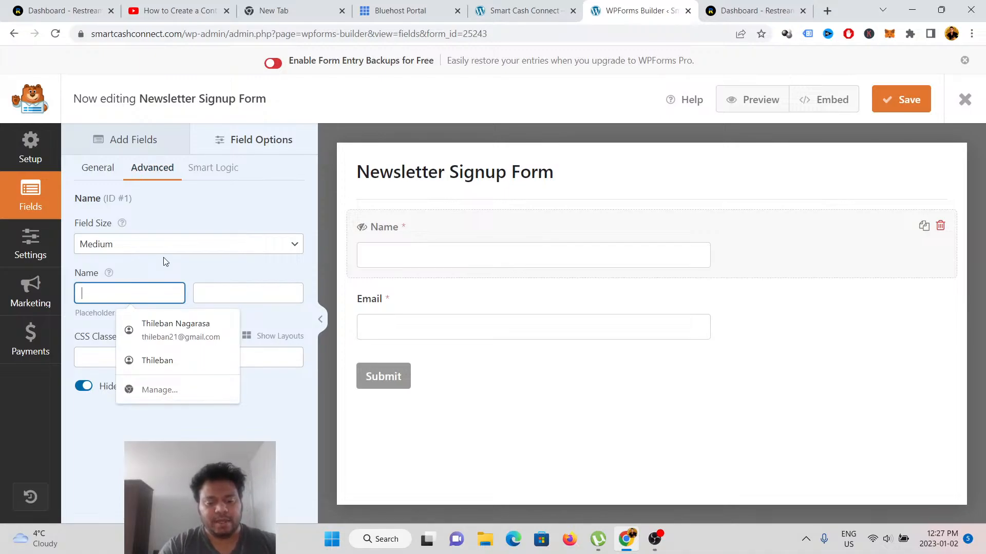
pyautogui.write('Name')
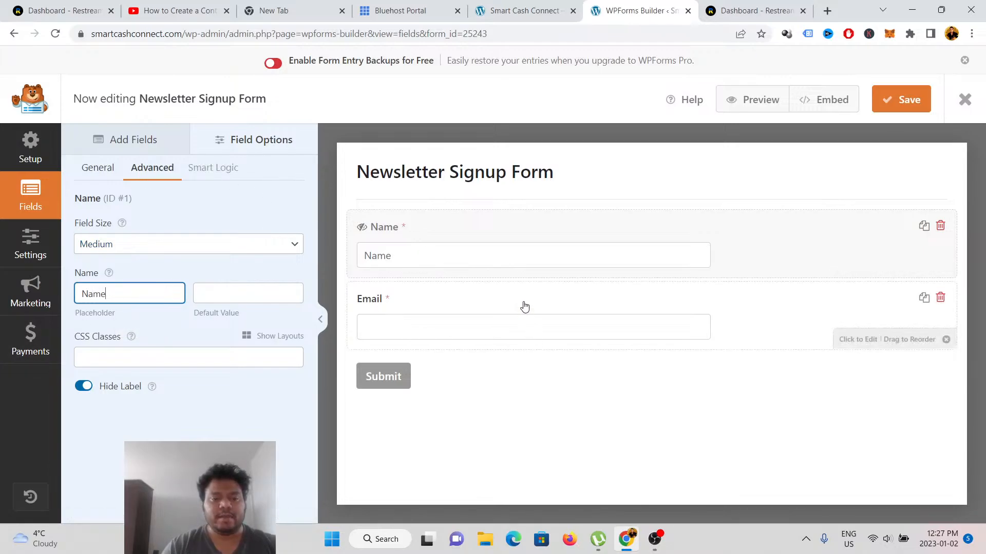
# - Hide the Email field's label and set its placeholder text to "Email"
pyautogui.click(557, 302)
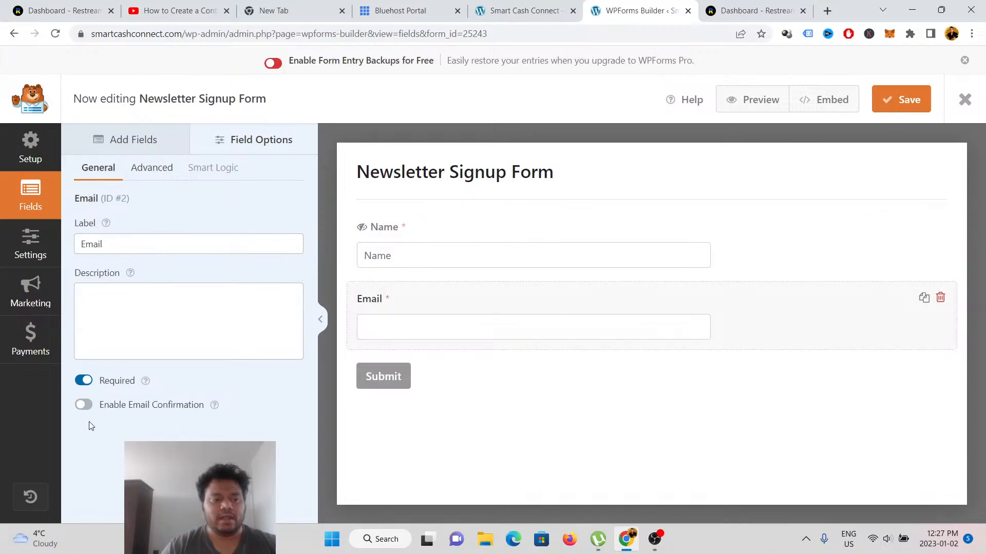
pyautogui.click(156, 168)
pyautogui.scroll(-1, 163, 364)
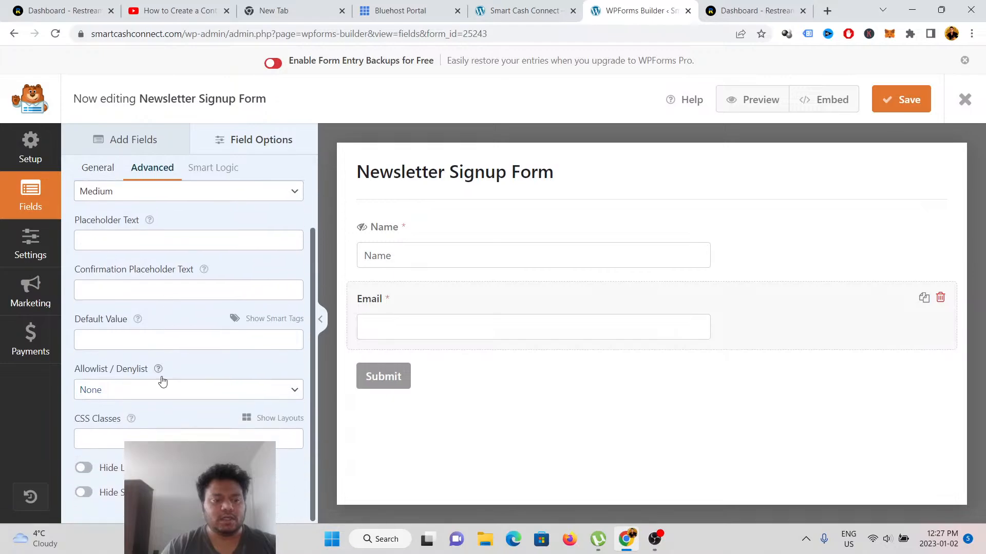
pyautogui.click(83, 467)
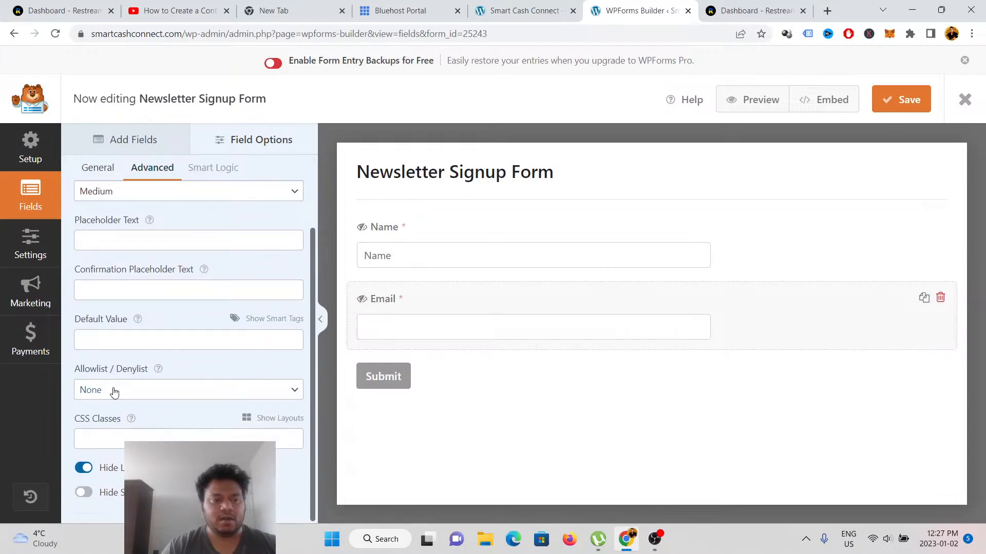
pyautogui.click(105, 237)
pyautogui.write('Email')
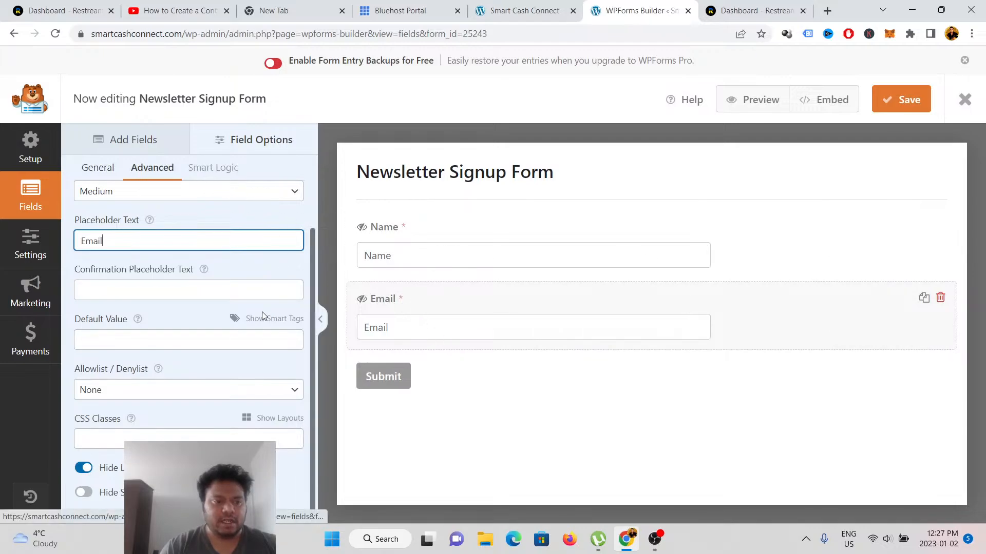
pyautogui.click(95, 169)
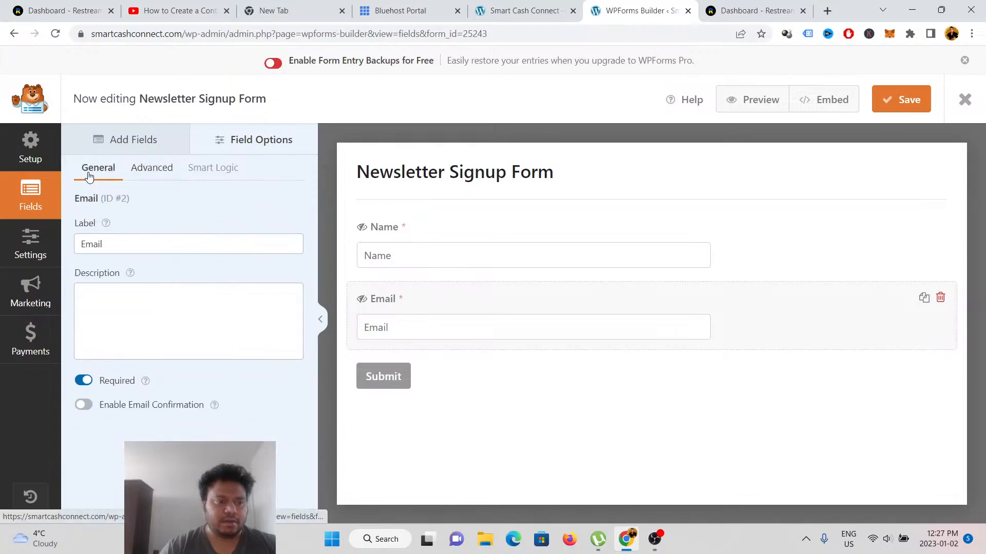
pyautogui.click(208, 169)
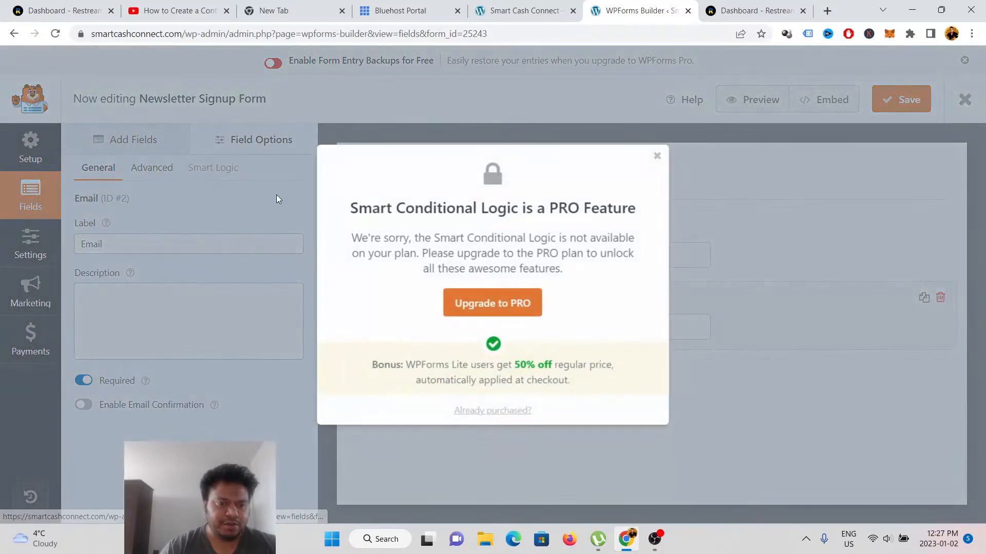
pyautogui.click(656, 157)
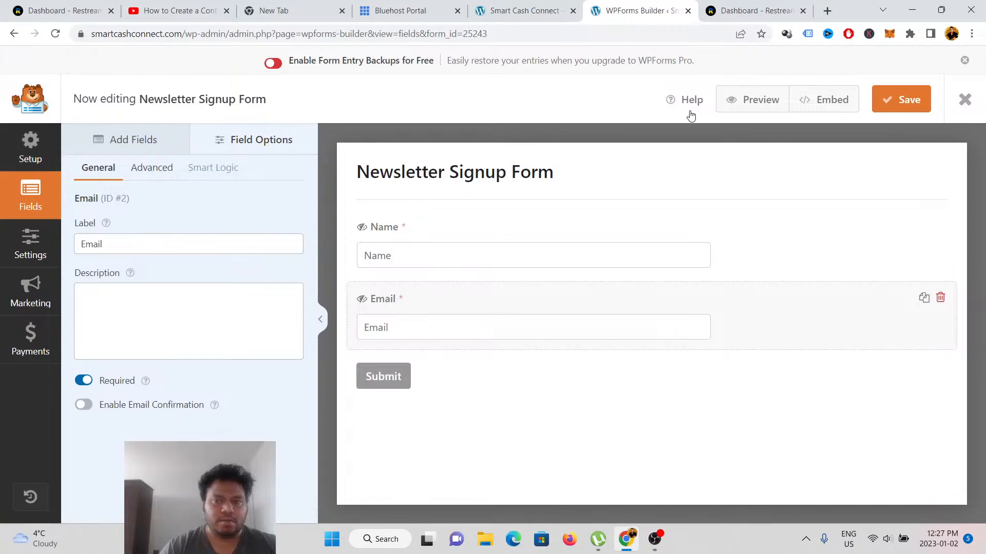
# - Try to save the Newsletter Signup Form and dismiss any notices
pyautogui.click(911, 102)
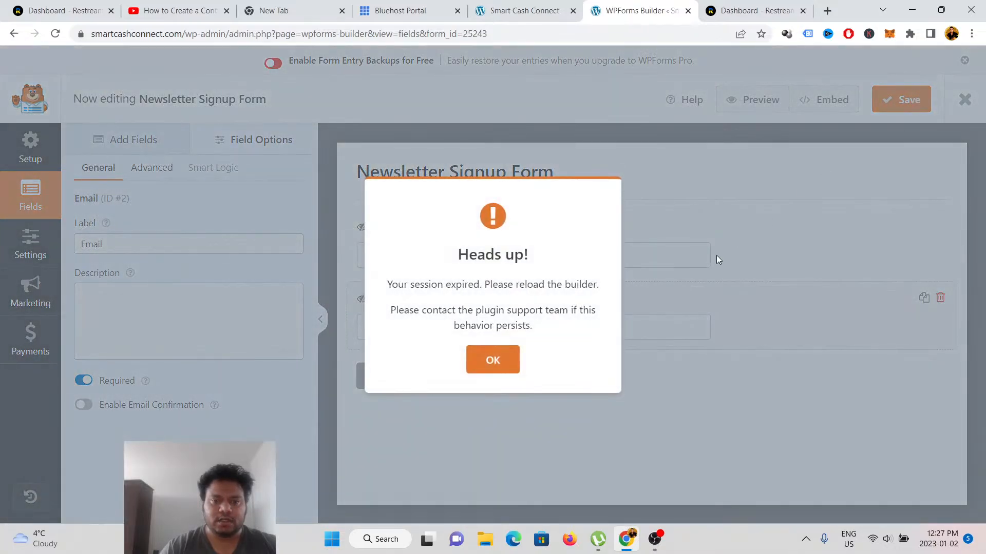
pyautogui.click(503, 366)
pyautogui.click(904, 103)
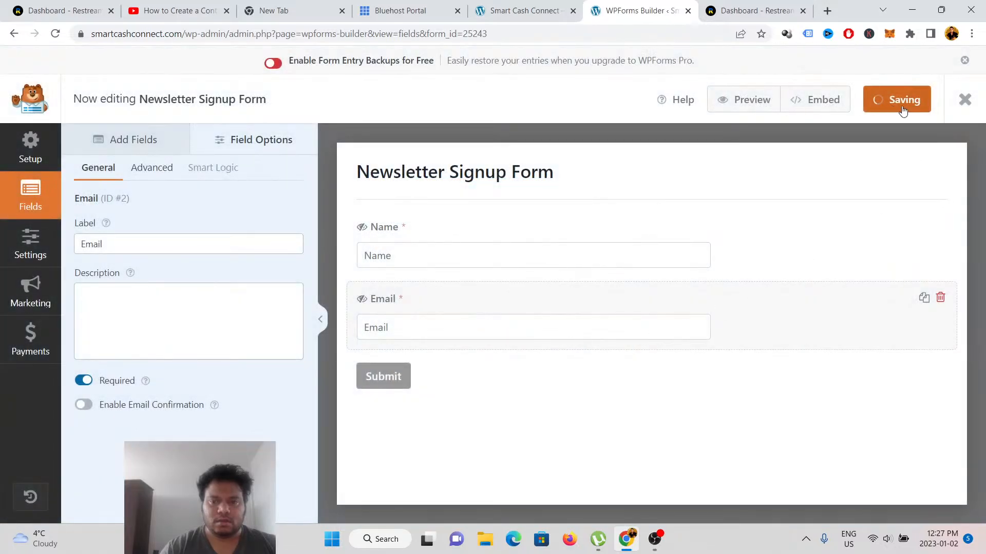
pyautogui.click(492, 359)
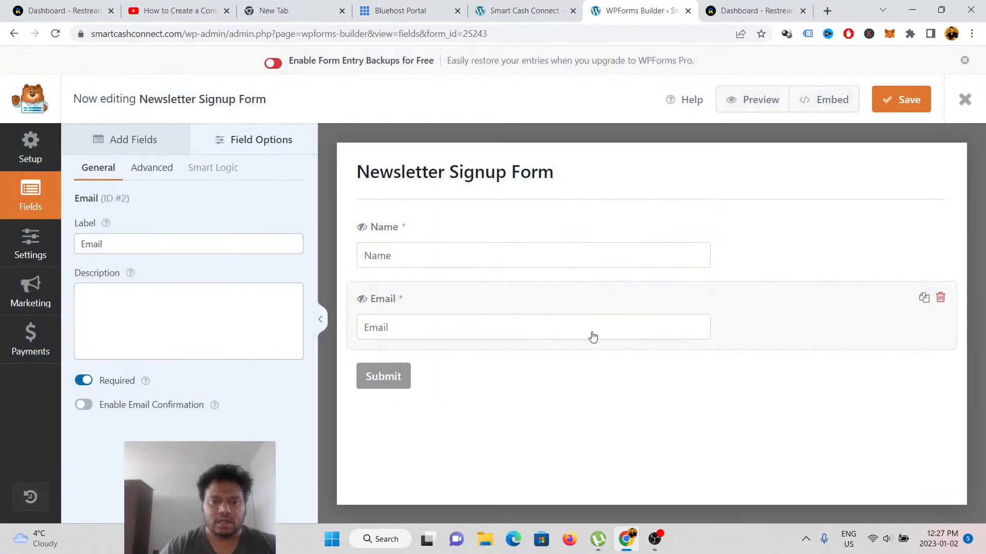
pyautogui.click(890, 93)
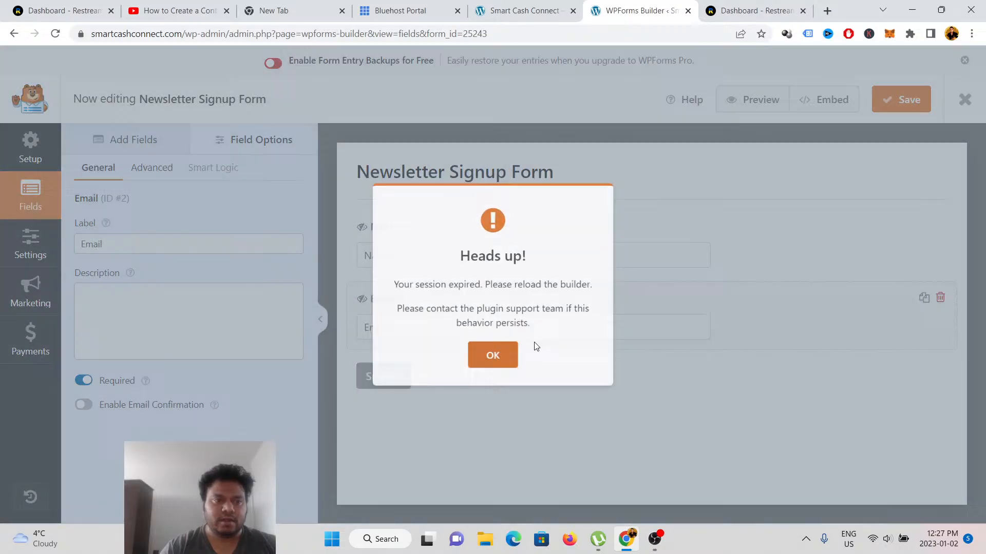
pyautogui.click(493, 355)
# - Leave the form builder without saving and go back to the WordPress dashboard
pyautogui.click(13, 35)
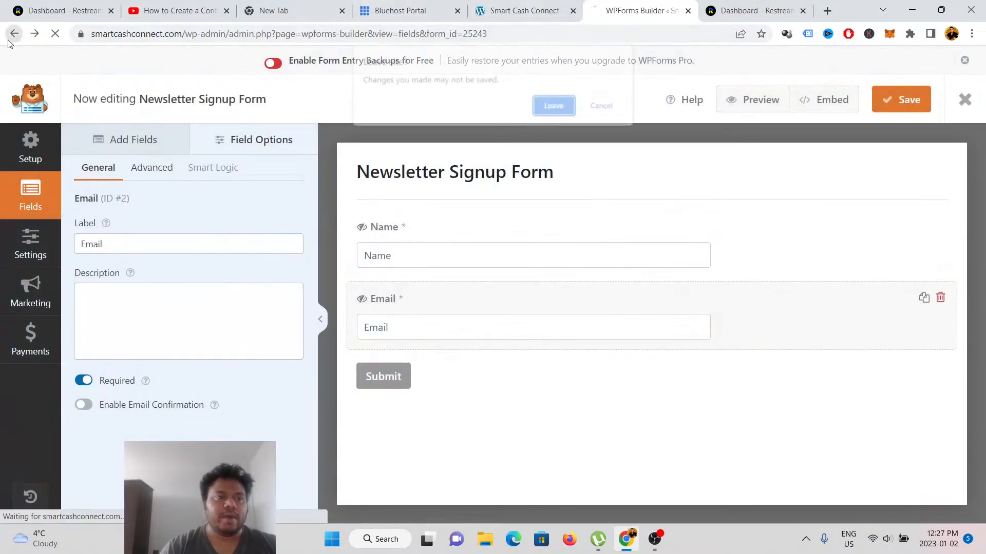
pyautogui.click(568, 112)
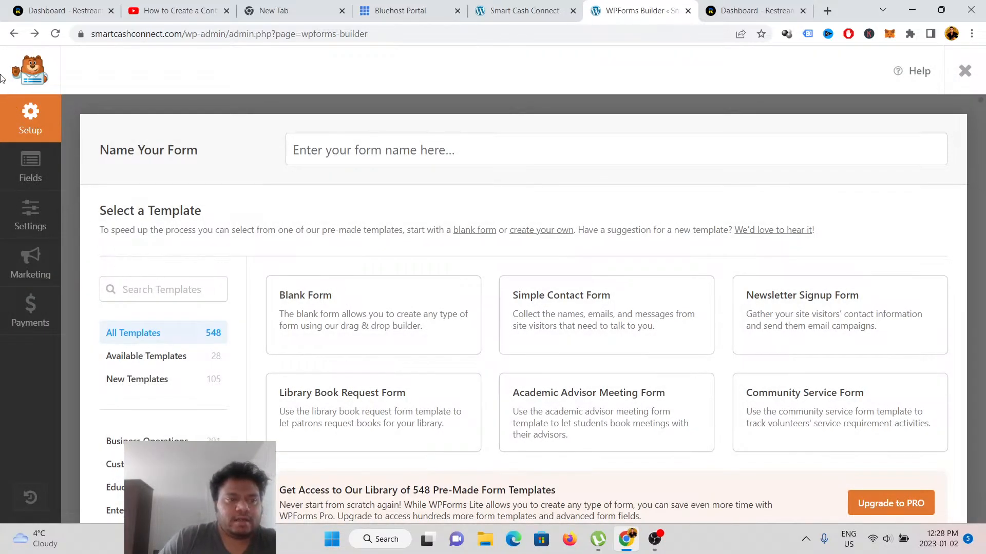
pyautogui.click(7, 35)
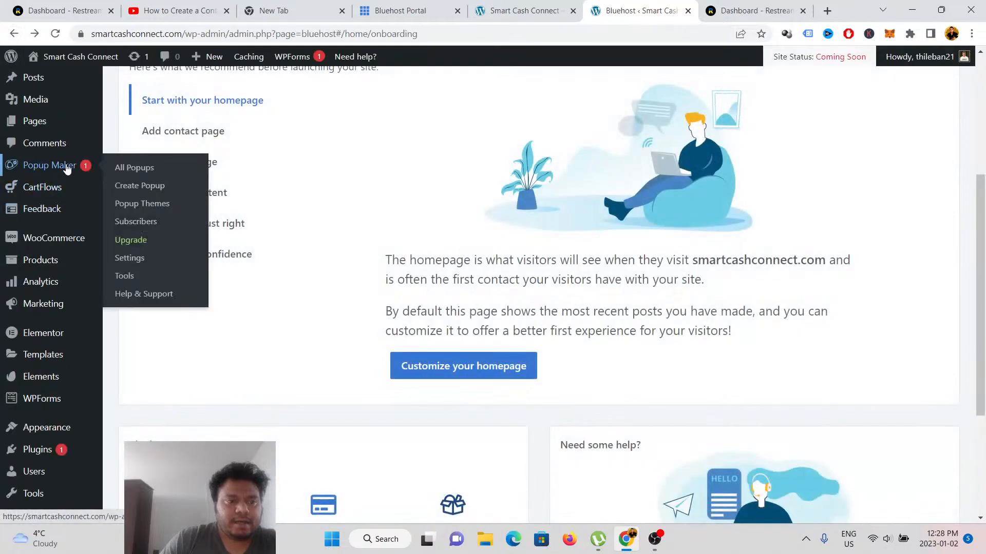
# - Create a new popup in Popup Maker and name it "Newsletter"
pyautogui.click(67, 167)
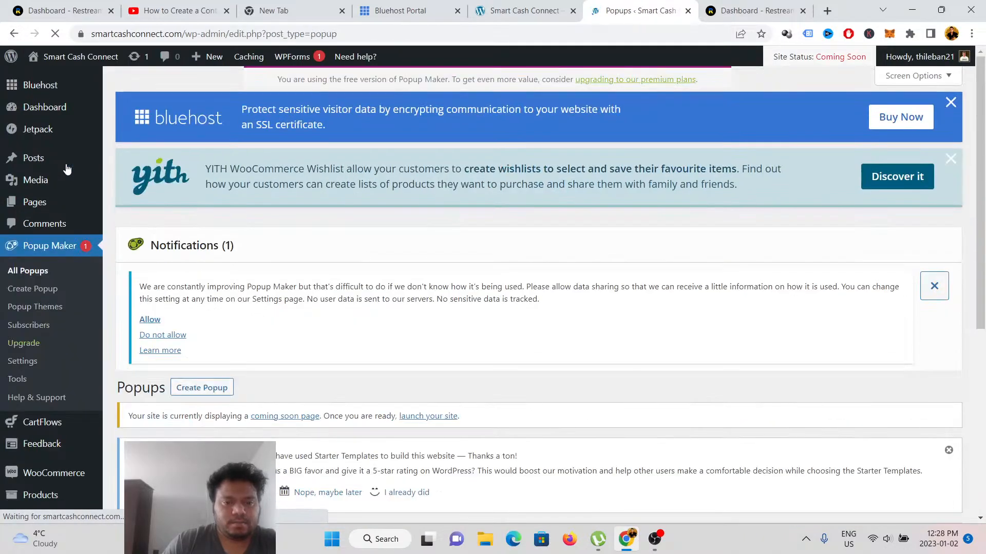
pyautogui.scroll(-5, 226, 216)
pyautogui.scroll(-1, 281, 185)
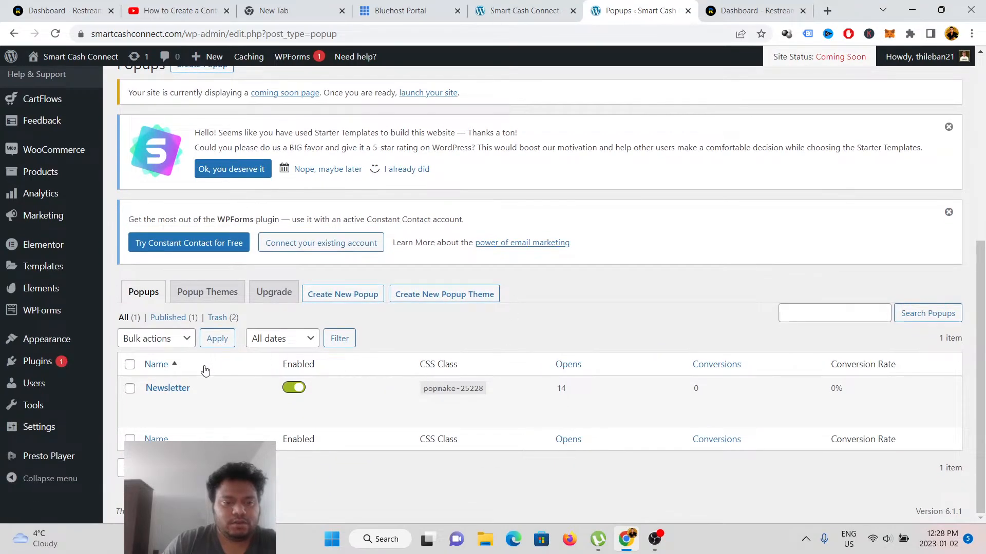
pyautogui.click(346, 297)
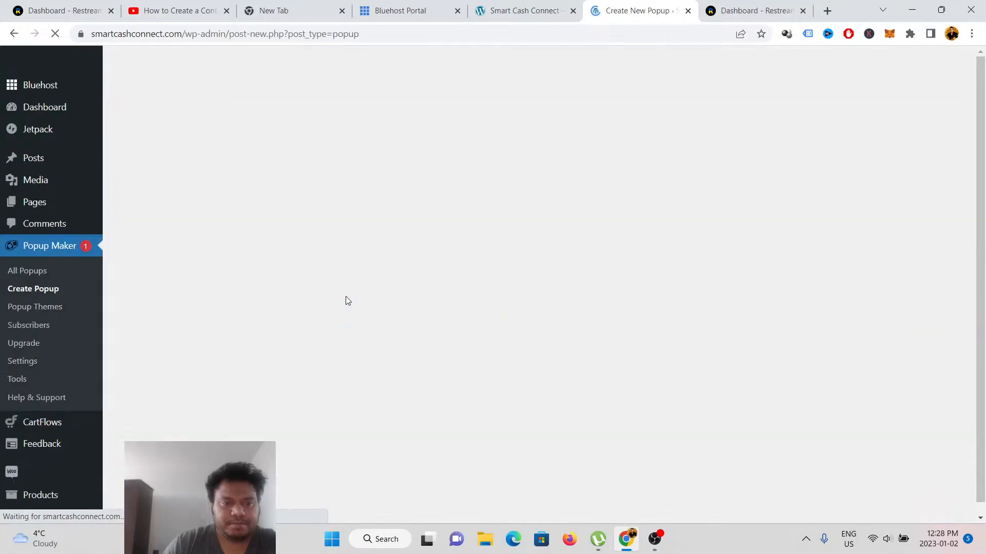
pyautogui.scroll(5, 308, 251)
pyautogui.scroll(-6, 272, 290)
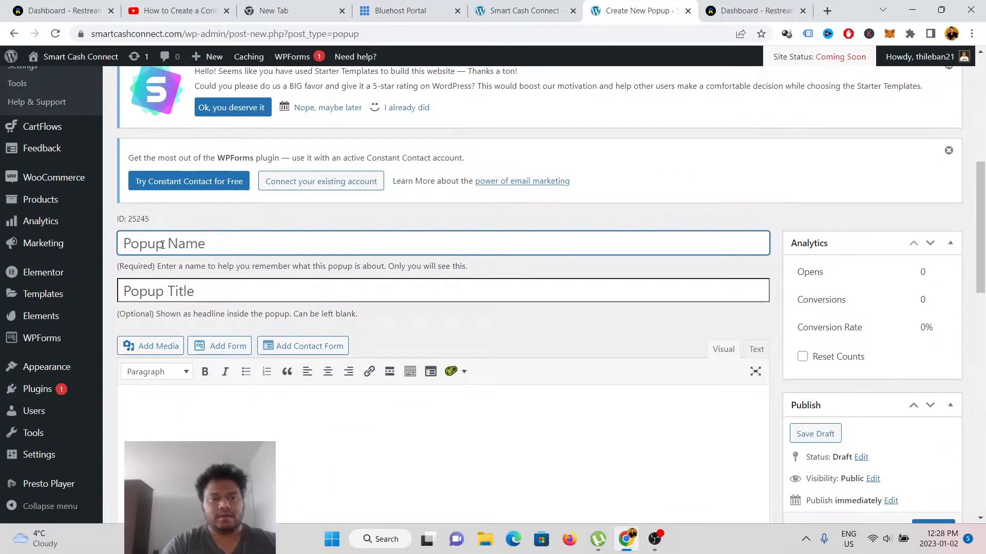
pyautogui.write('News')
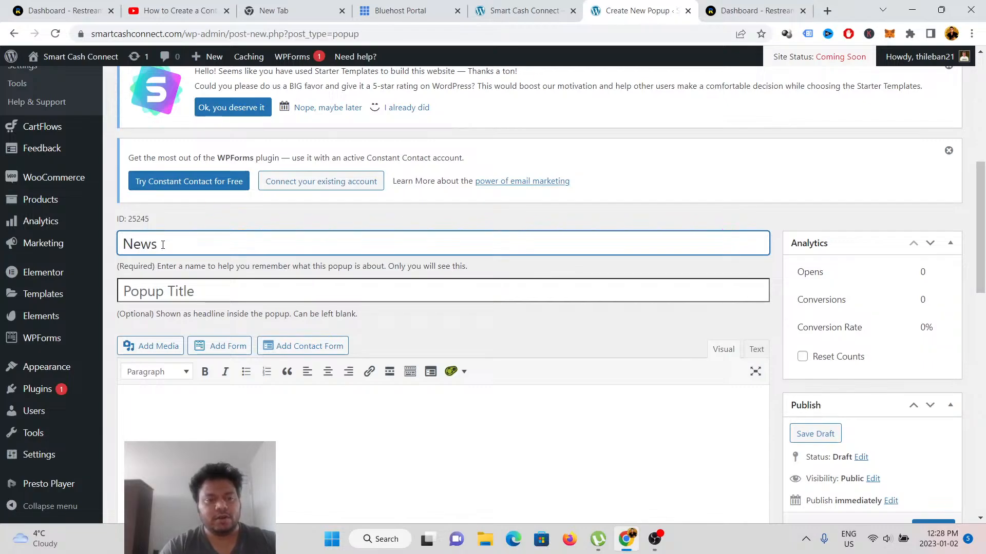
pyautogui.write('letter')
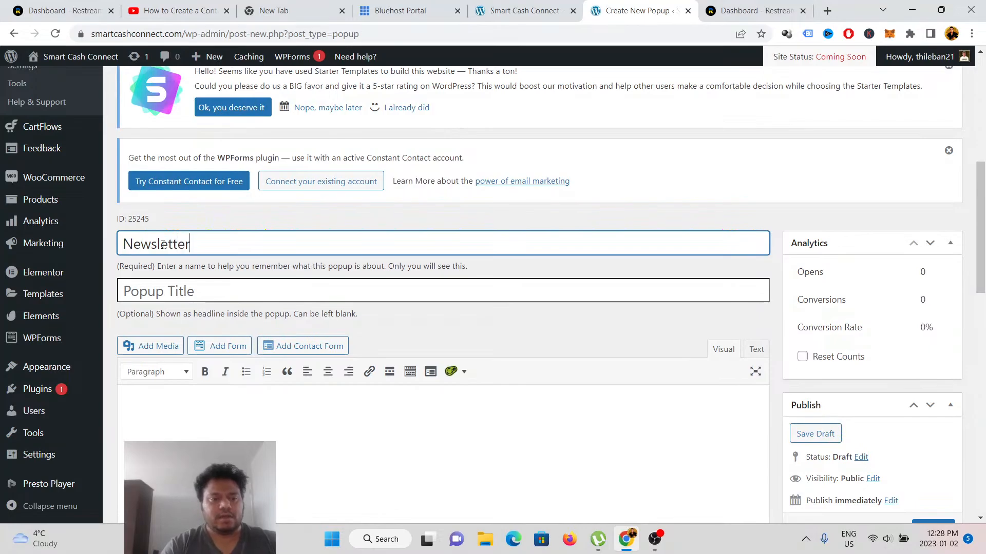
# - Insert the WPForms Newsletter Signup Form into the popup's content, leaving the form name and description hidden
pyautogui.scroll(-1, 238, 335)
pyautogui.scroll(-1, 238, 335)
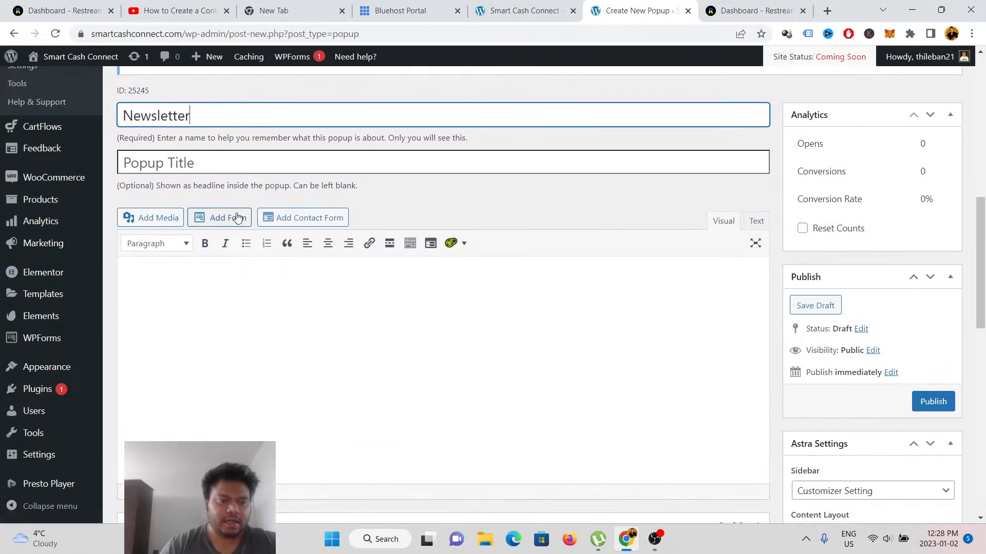
pyautogui.click(235, 213)
pyautogui.click(412, 310)
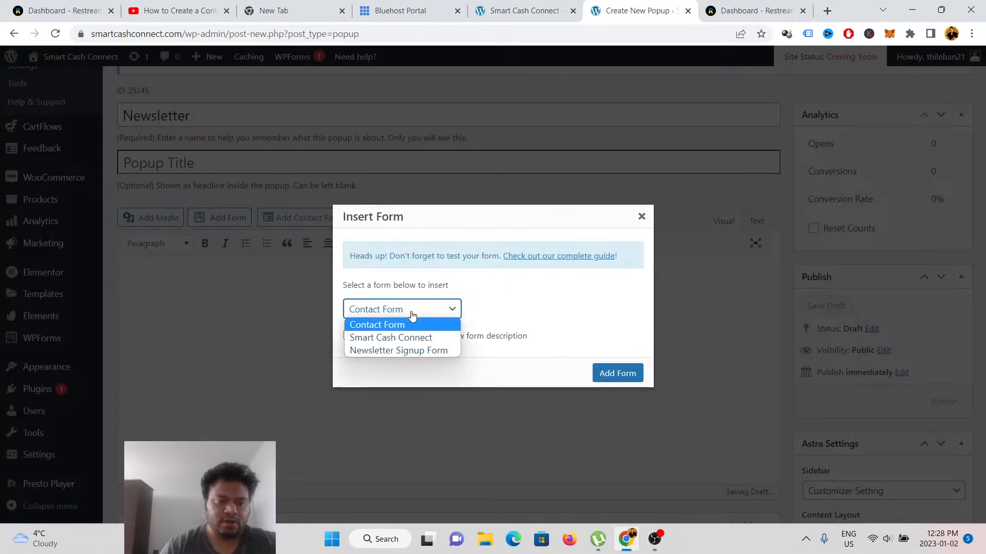
pyautogui.click(430, 353)
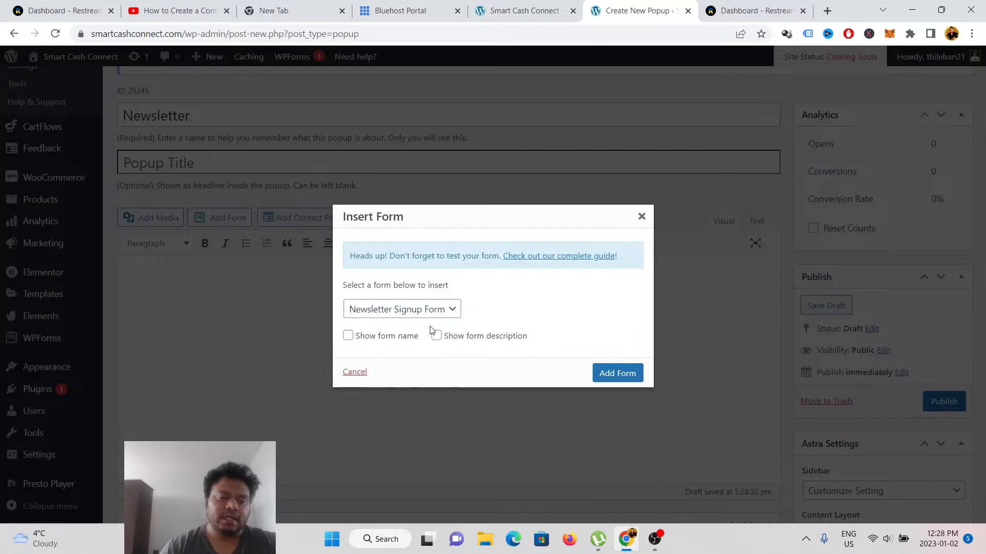
pyautogui.click(633, 373)
# - Add a Click Open trigger to the popup with the cookie that prevents repeat display turned off
pyautogui.scroll(-8, 545, 244)
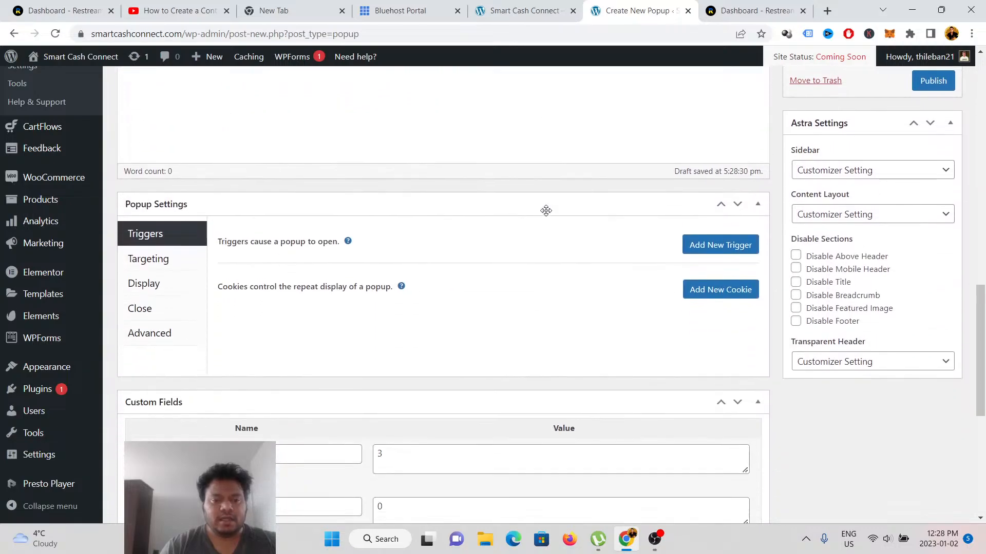
pyautogui.scroll(6, 659, 219)
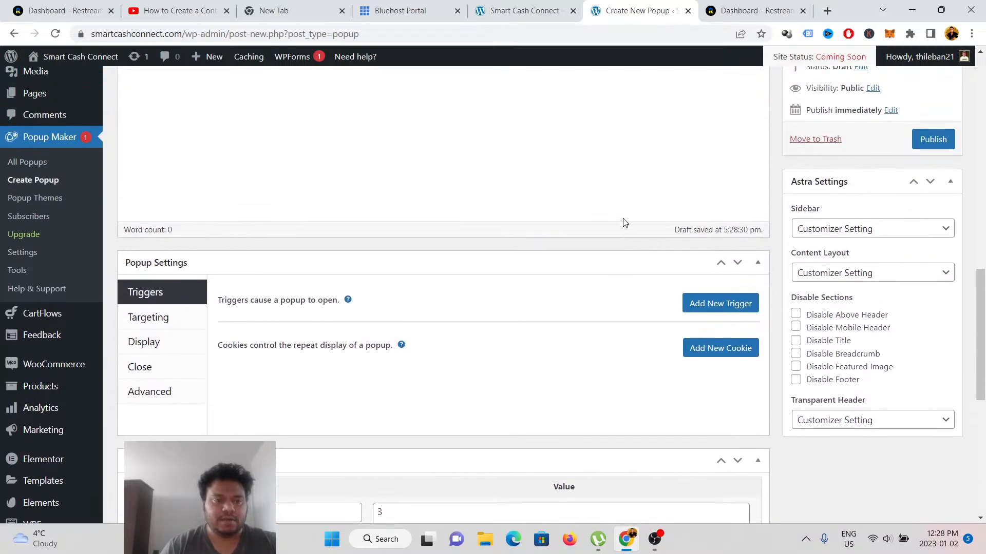
pyautogui.scroll(-3, 702, 284)
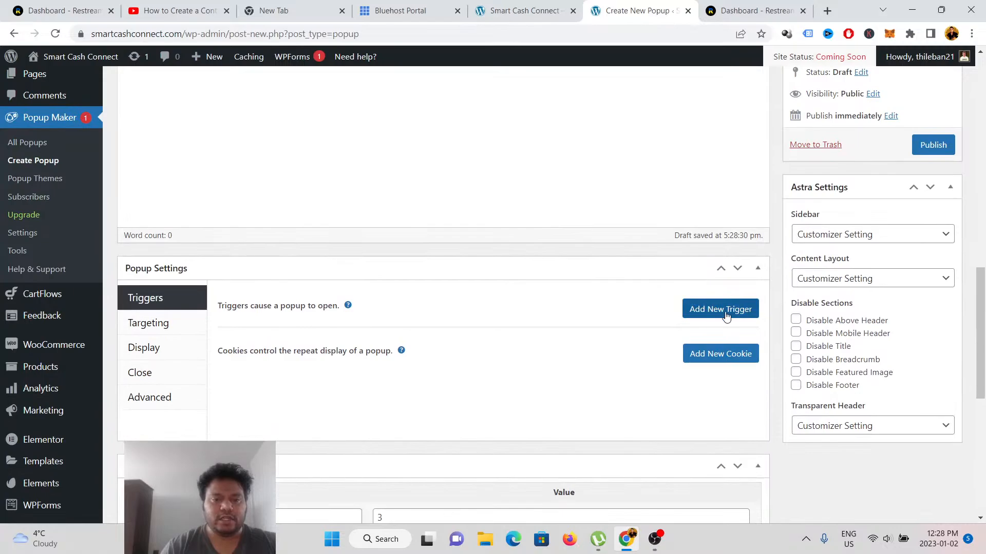
pyautogui.click(726, 315)
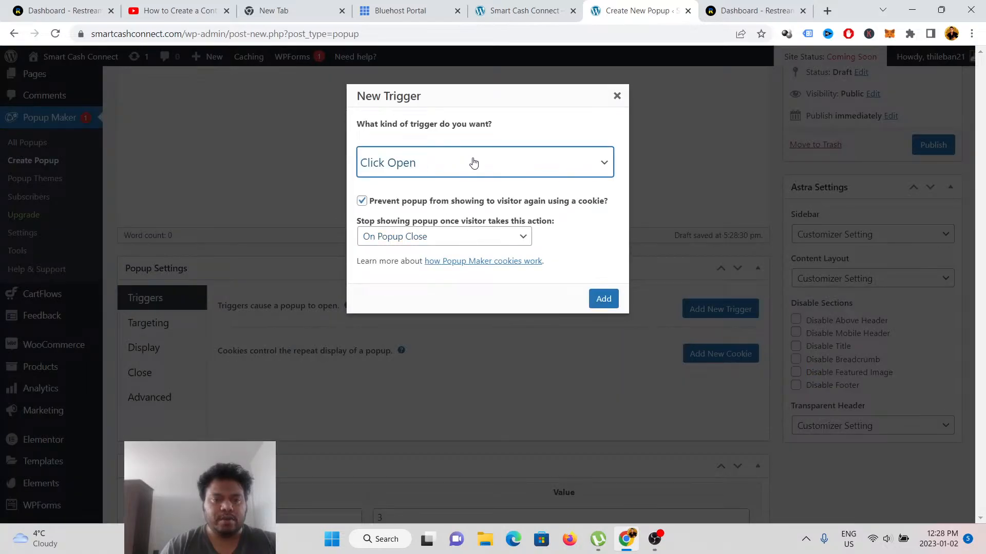
pyautogui.click(363, 202)
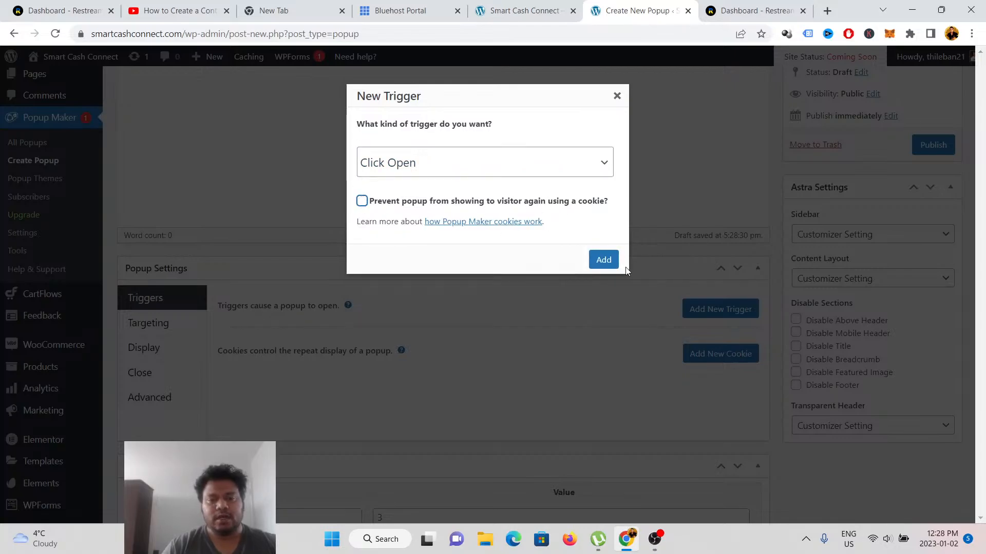
pyautogui.click(606, 262)
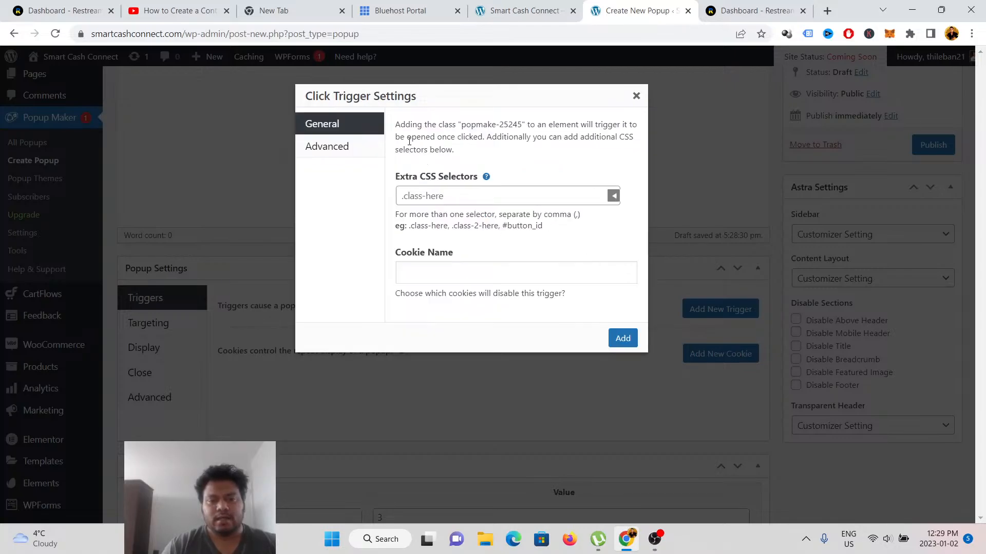
pyautogui.click(624, 338)
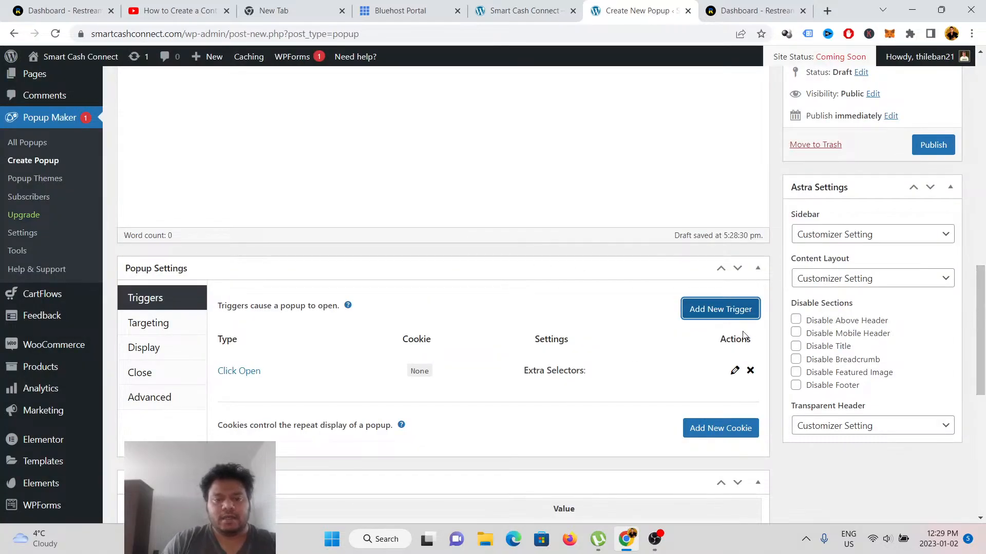
# - Copy the class "popmake-25245" from the Click Open trigger's settings and close them without changes
pyautogui.click(251, 373)
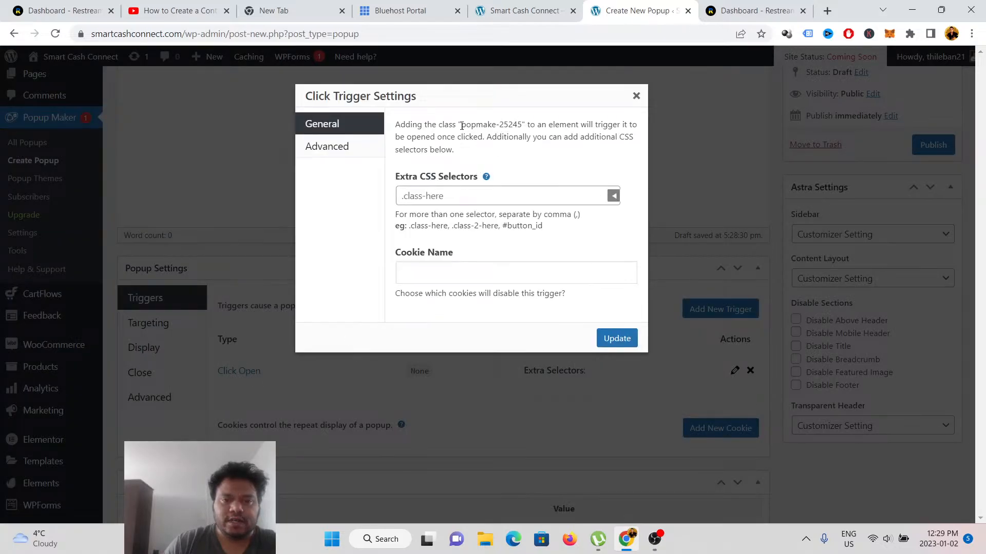
pyautogui.moveTo(462, 125); pyautogui.dragTo(522, 125)
pyautogui.rightClick(503, 126)
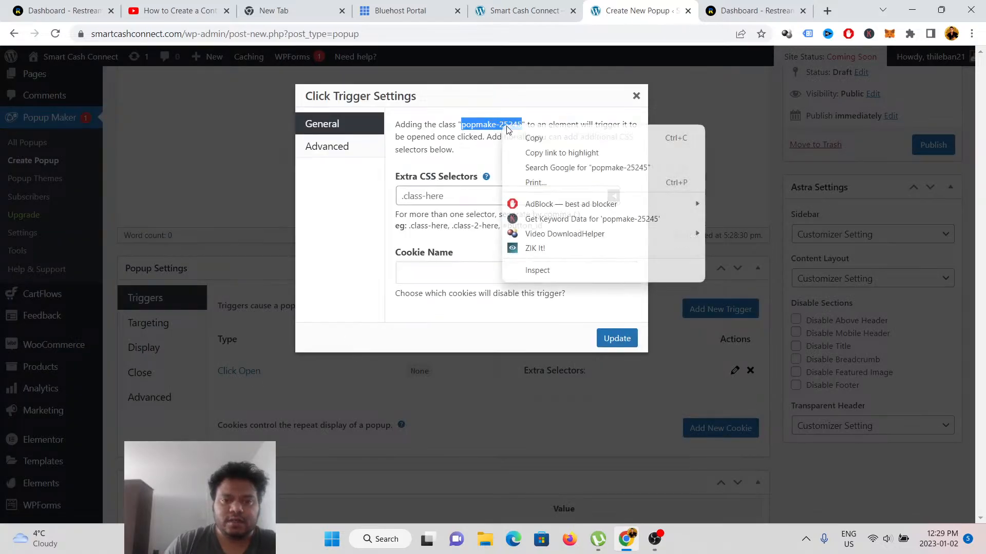
pyautogui.click(532, 139)
pyautogui.click(634, 96)
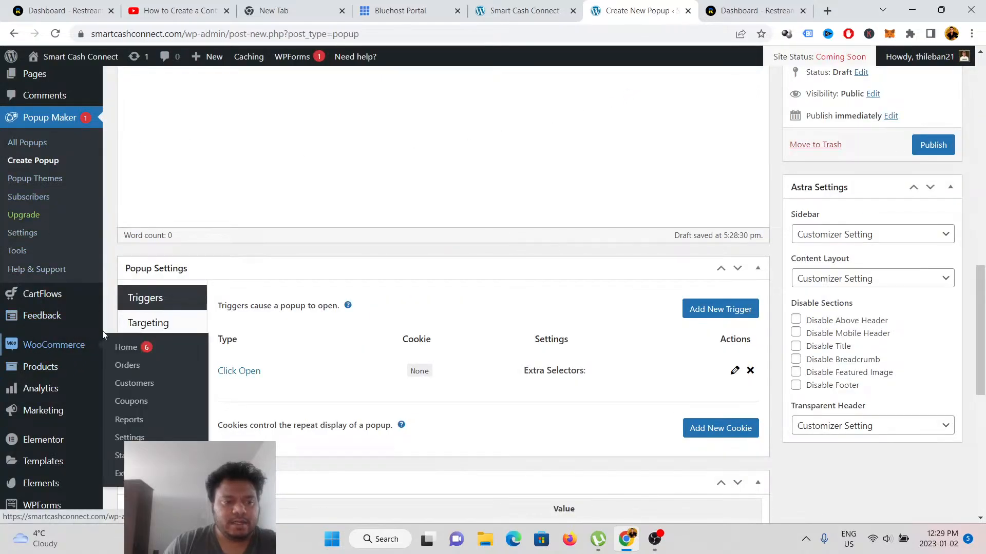
# - Leave the popup editor without saving and look through the site's list of posts
pyautogui.scroll(-3, 67, 328)
pyautogui.scroll(4, 107, 209)
pyautogui.scroll(-7, 93, 205)
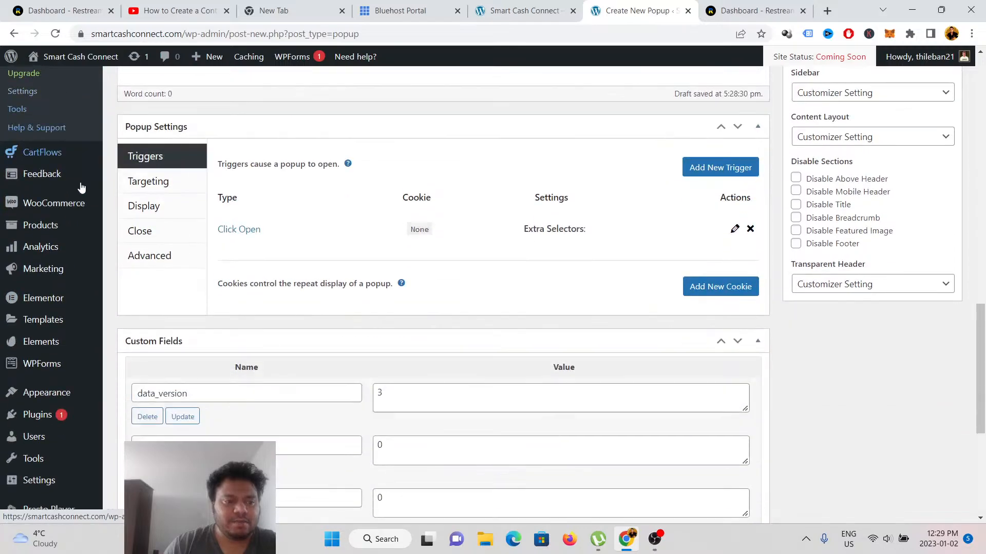
pyautogui.moveTo(48, 282)
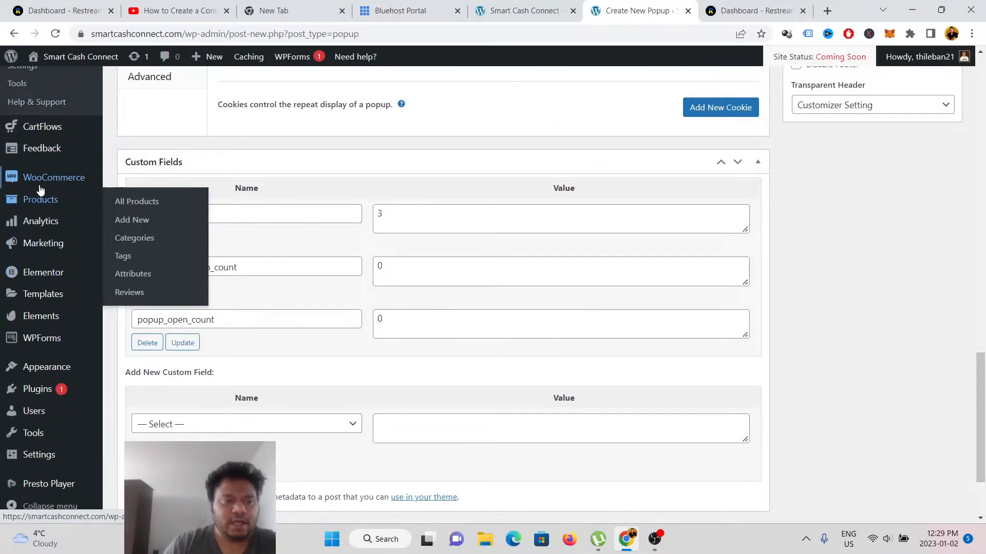
pyautogui.scroll(6, 46, 200)
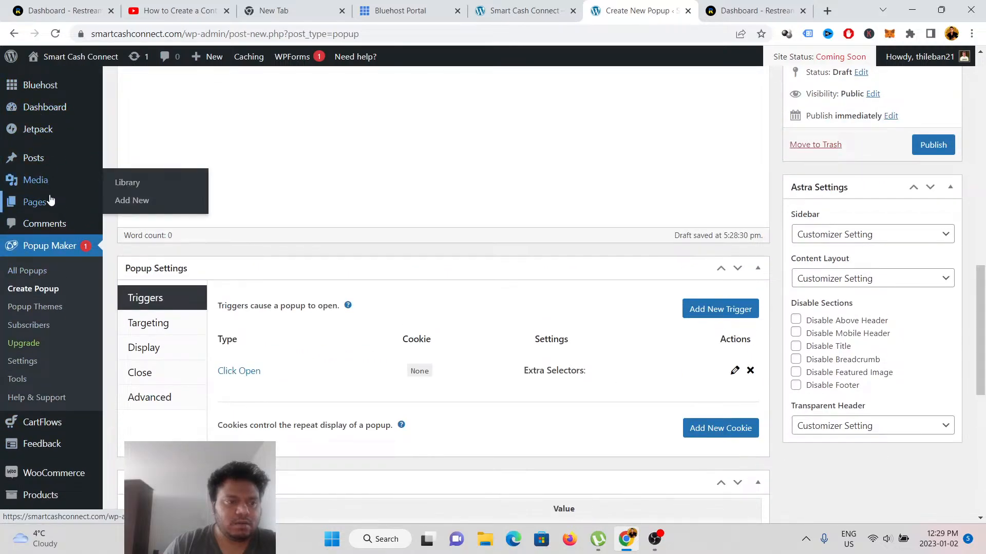
pyautogui.click(50, 160)
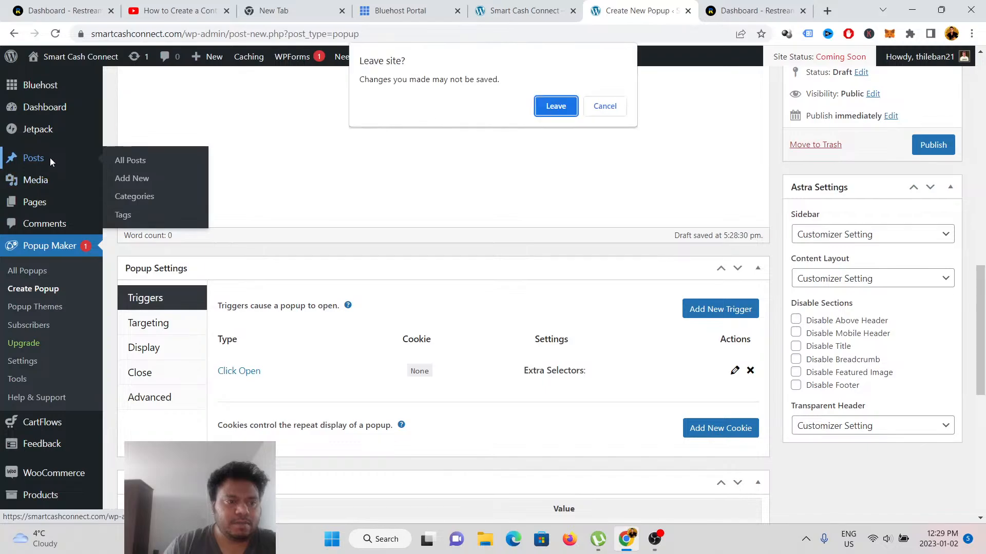
pyautogui.click(556, 106)
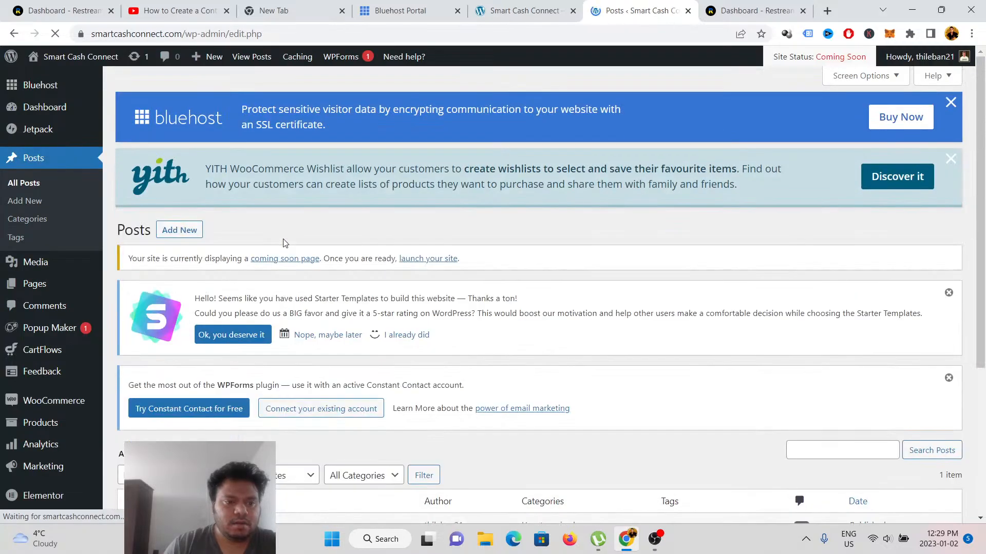
pyautogui.scroll(-4, 327, 202)
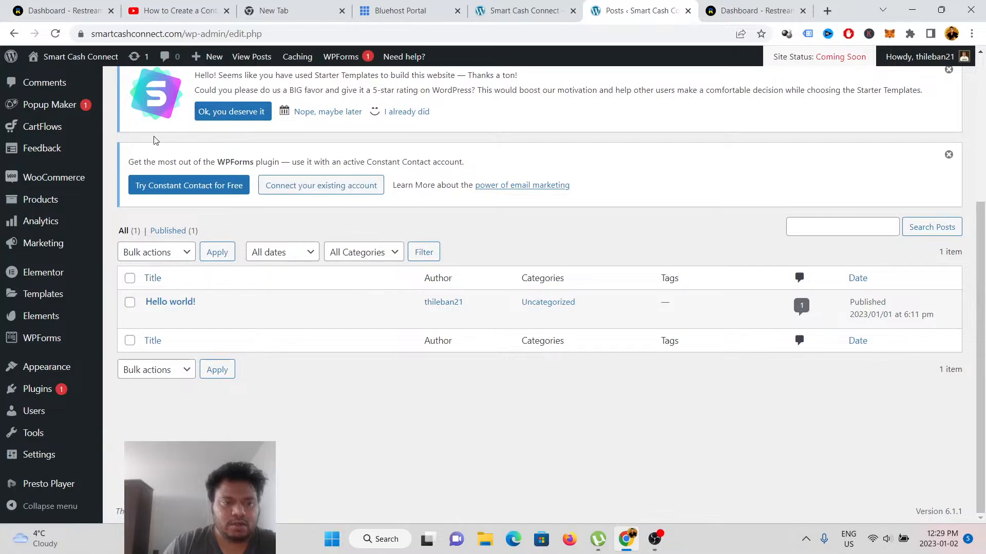
pyautogui.scroll(4, 52, 195)
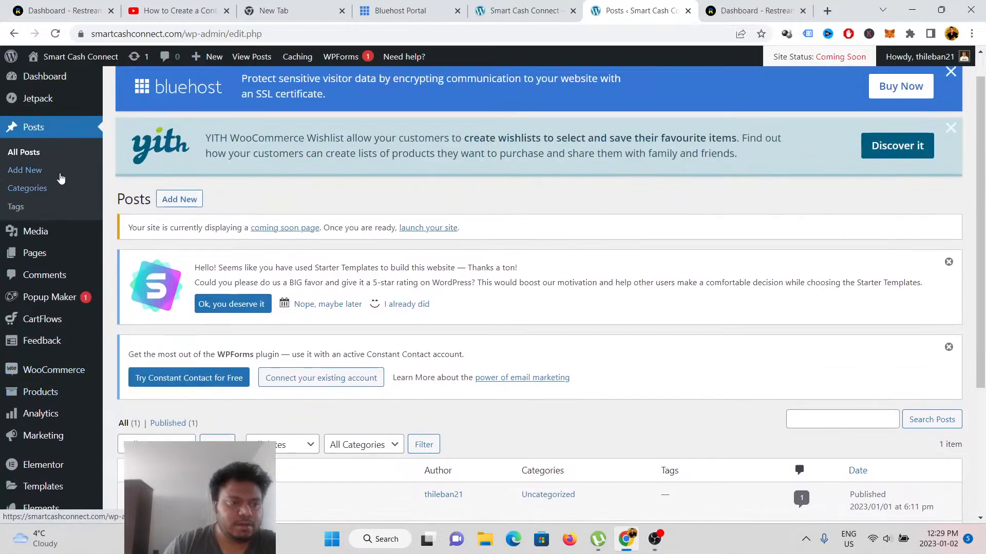
pyautogui.scroll(1, 59, 149)
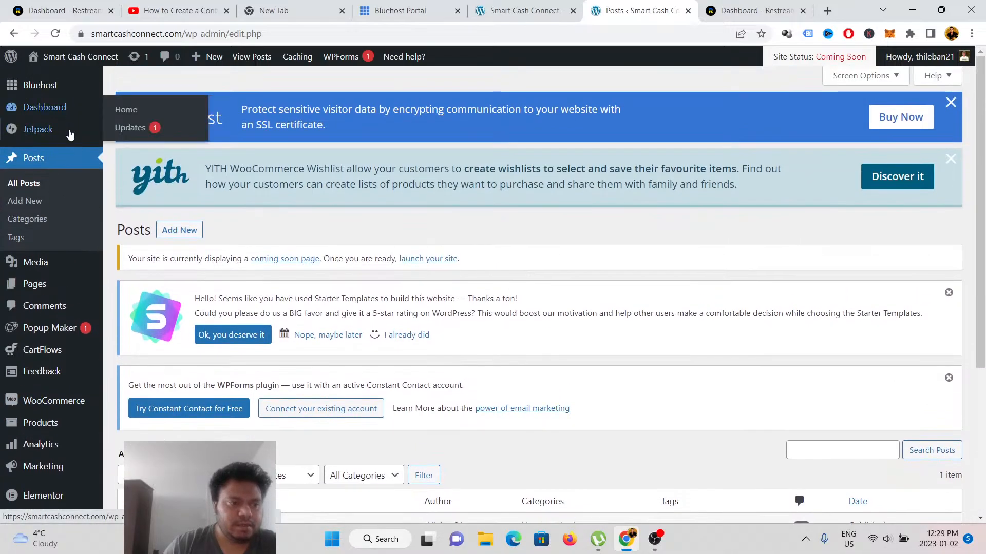
pyautogui.scroll(-2, 68, 154)
# - Find the Home front page in the site's list of pages and open it for editing with Elementor
pyautogui.click(55, 221)
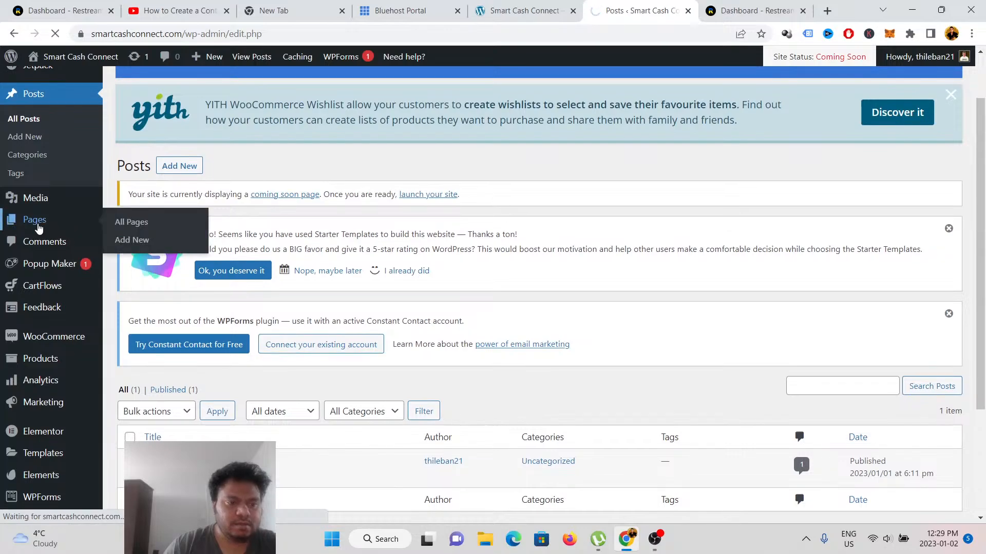
pyautogui.scroll(-6, 324, 187)
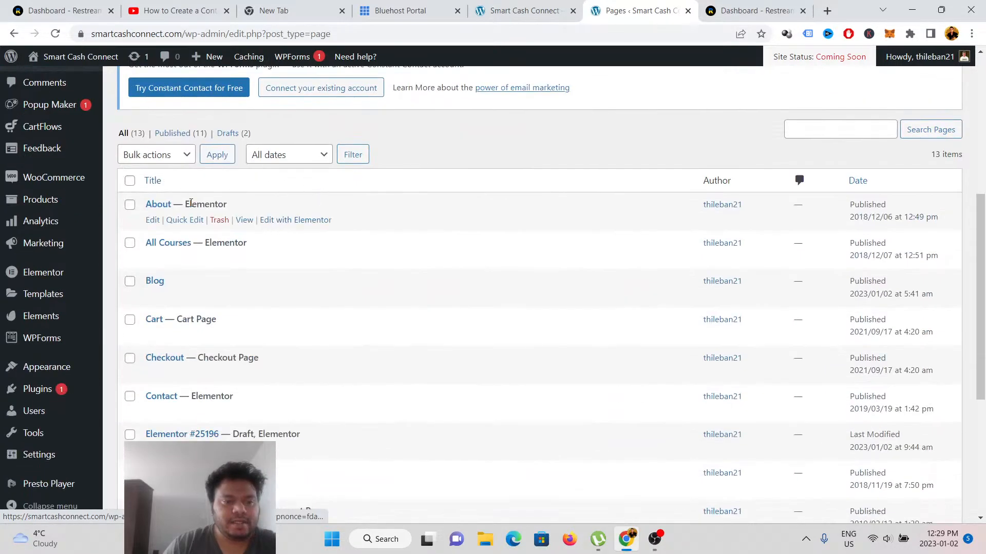
pyautogui.scroll(-1, 159, 231)
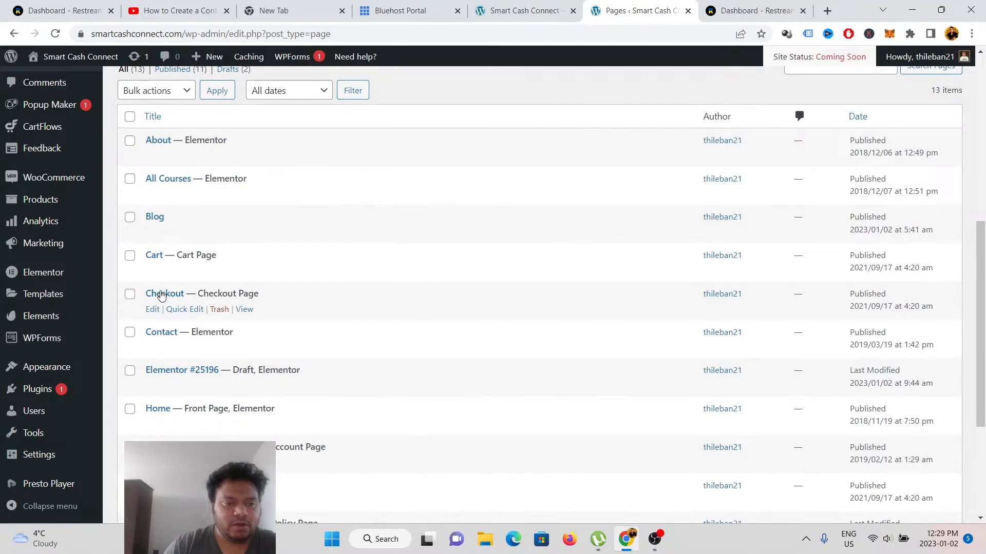
pyautogui.scroll(-3, 162, 290)
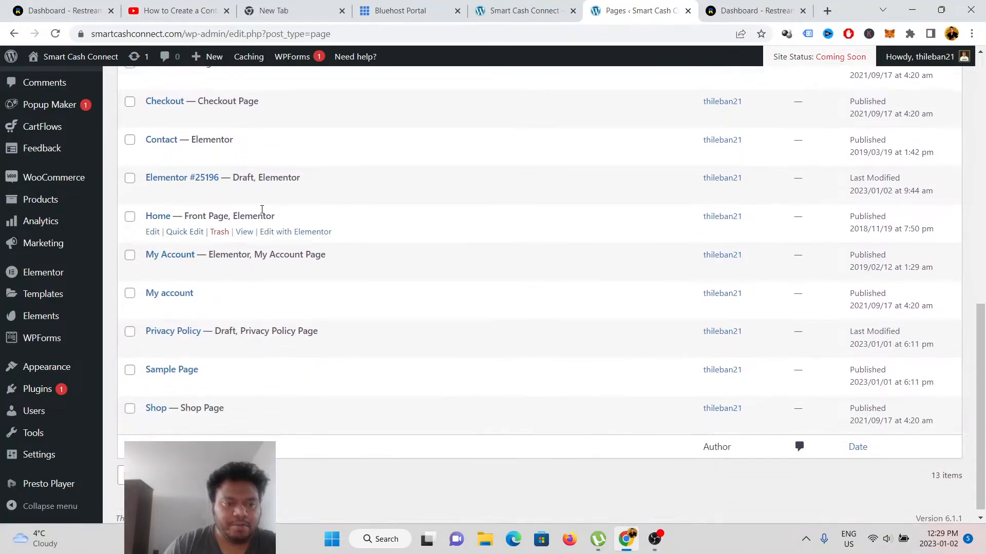
pyautogui.click(301, 233)
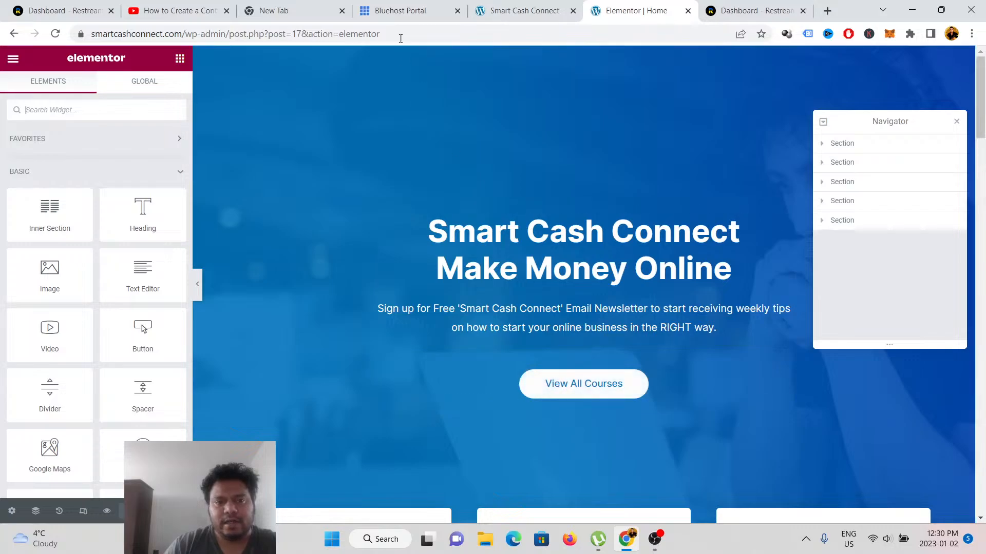
# - Check on the live homepage how the View All Courses button opens the signup popup, then return to the Elementor editor
pyautogui.click(390, 4)
pyautogui.click(519, 4)
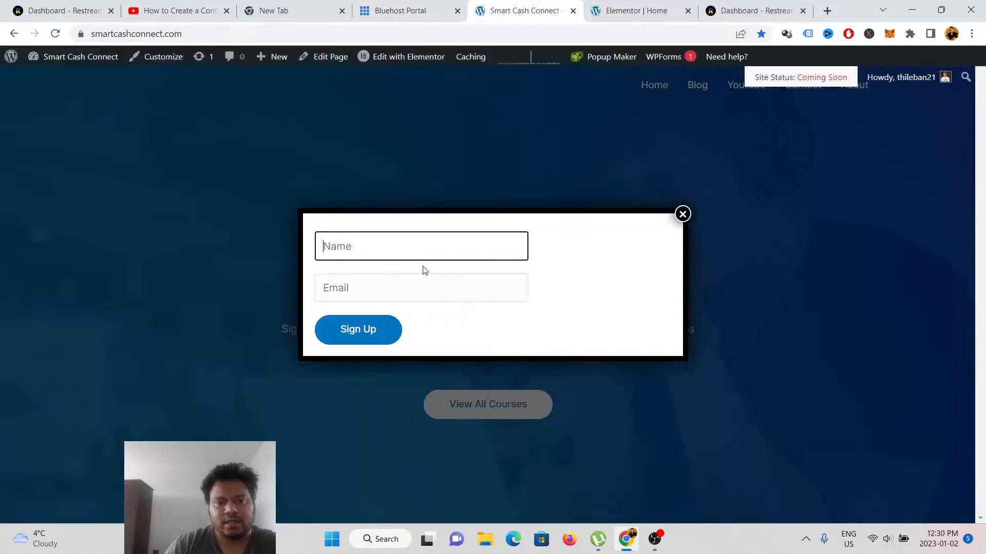
pyautogui.click(682, 214)
pyautogui.click(506, 407)
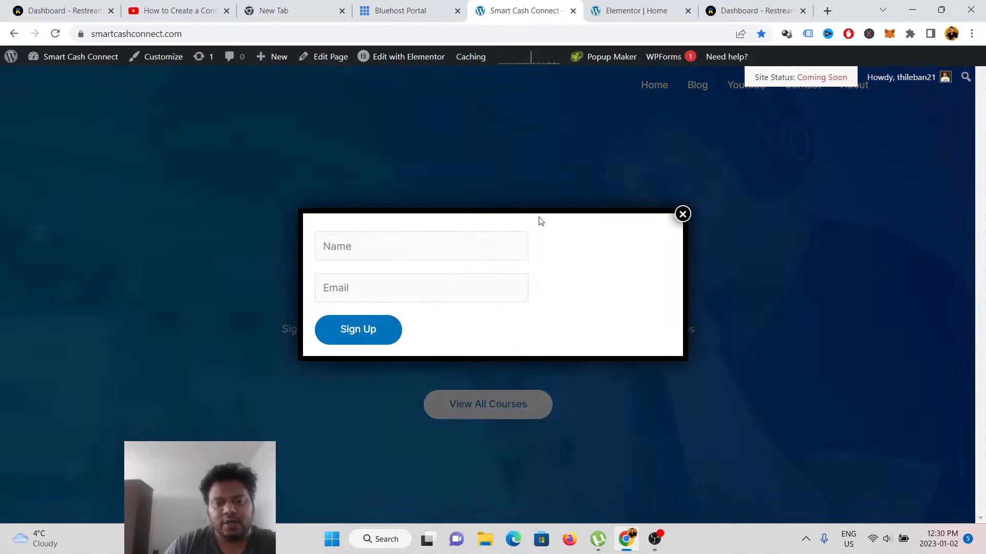
pyautogui.click(682, 214)
pyautogui.click(636, 11)
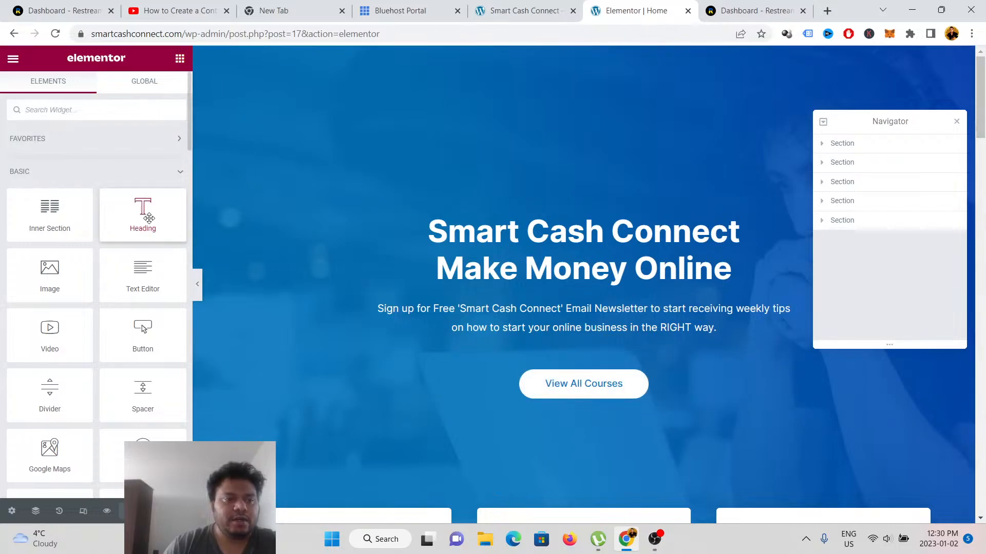
# - Select the View All Courses button in Elementor and open its advanced settings to check the CSS Classes field
pyautogui.click(601, 387)
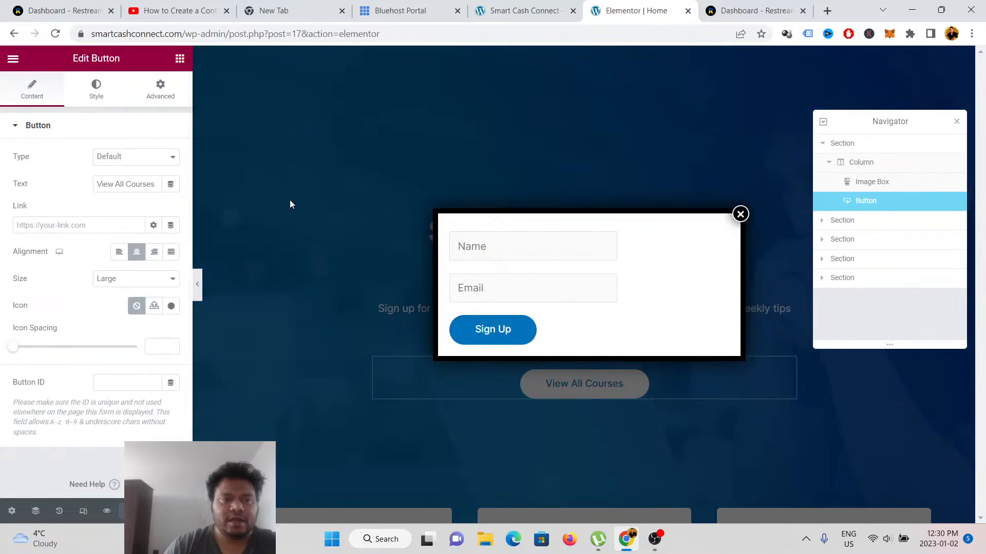
pyautogui.click(740, 215)
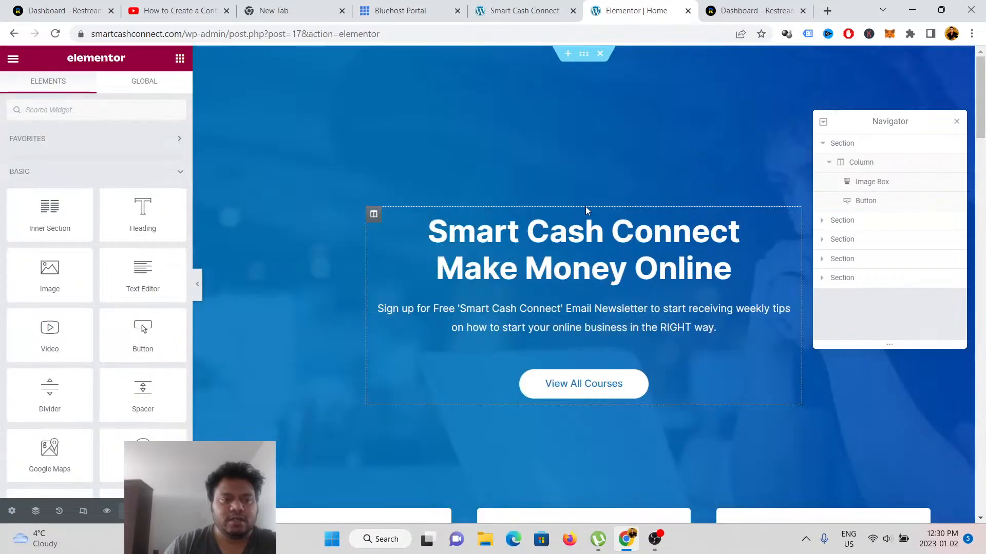
pyautogui.click(616, 388)
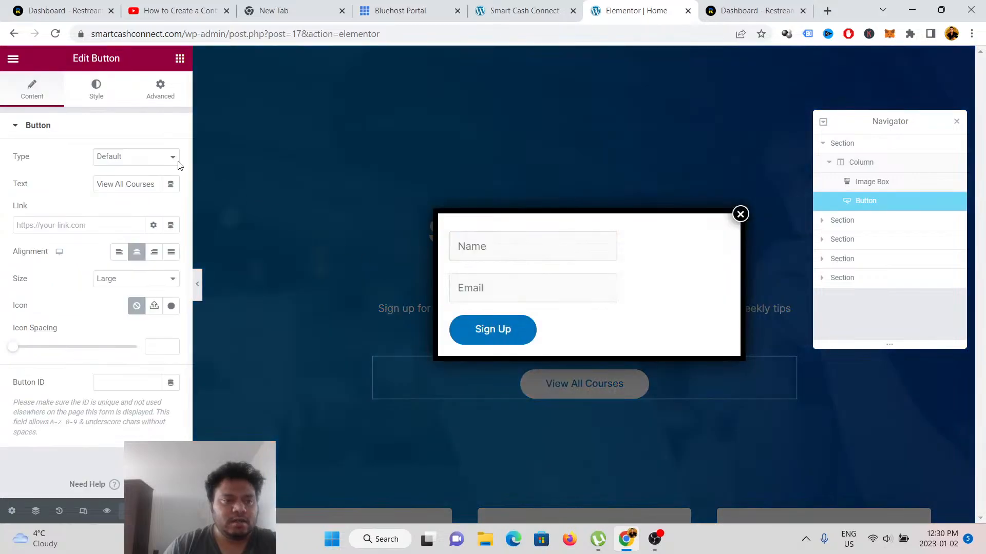
pyautogui.click(157, 90)
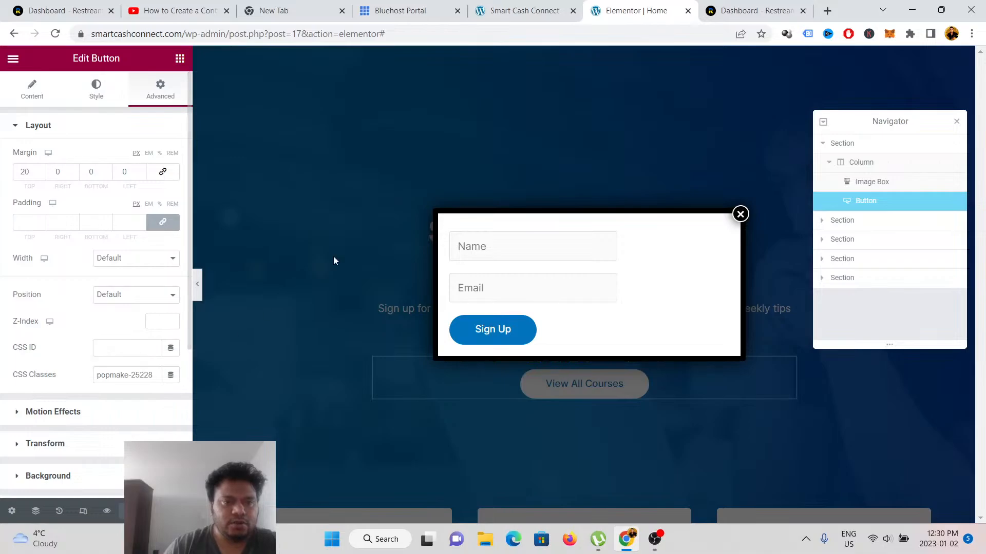
pyautogui.click(559, 17)
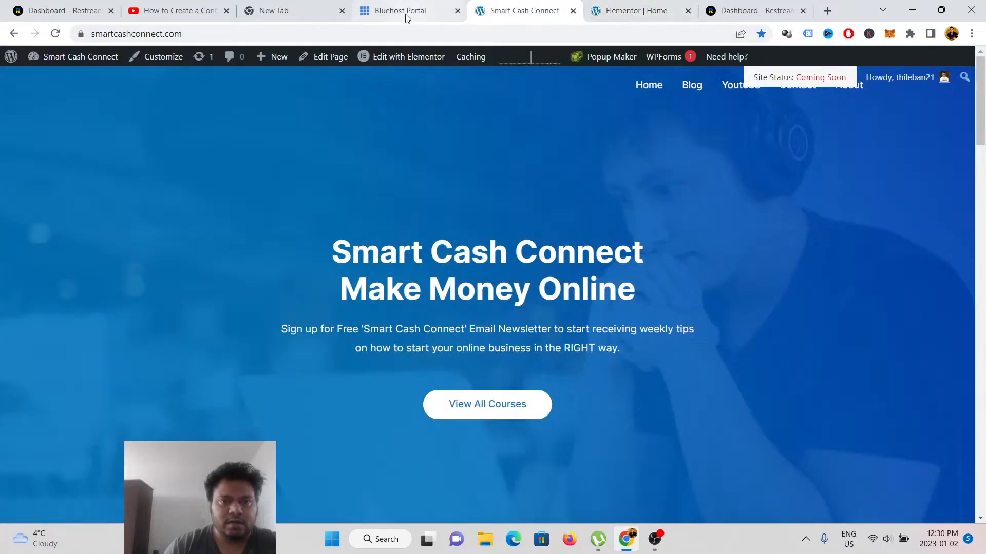
pyautogui.click(627, 12)
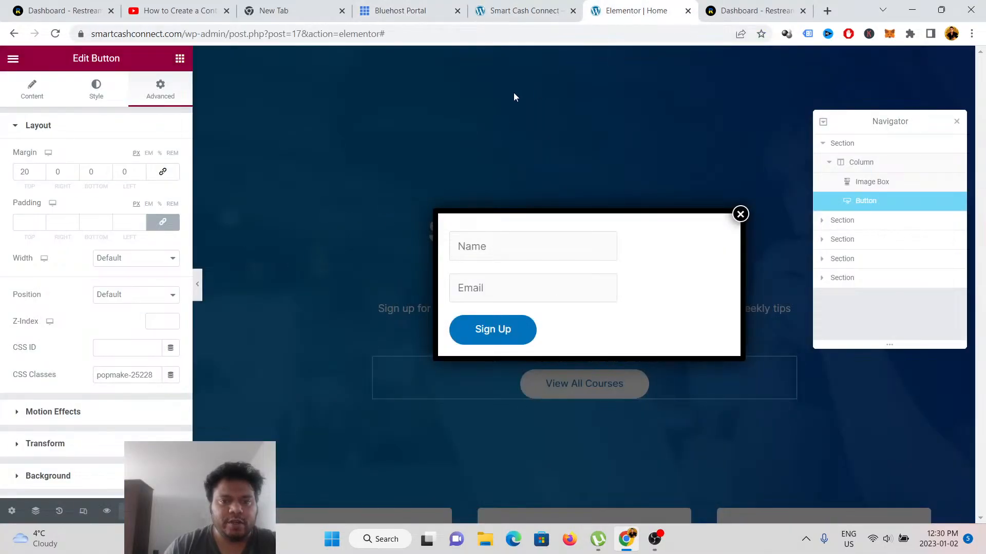
# - Go from the live homepage to the site dashboard and compare the CSS classes of the two Newsletter popups in Popup Maker's list
pyautogui.click(528, 11)
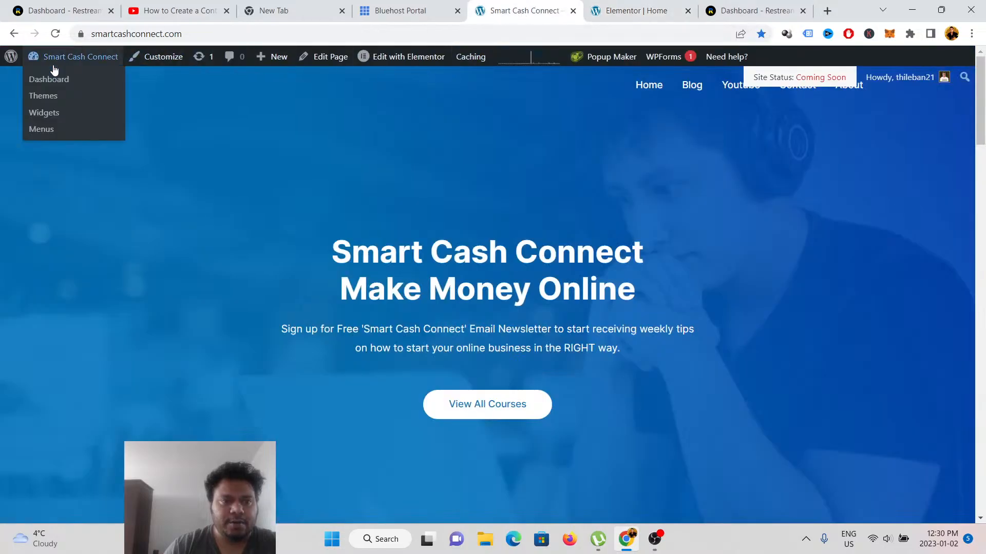
pyautogui.click(50, 80)
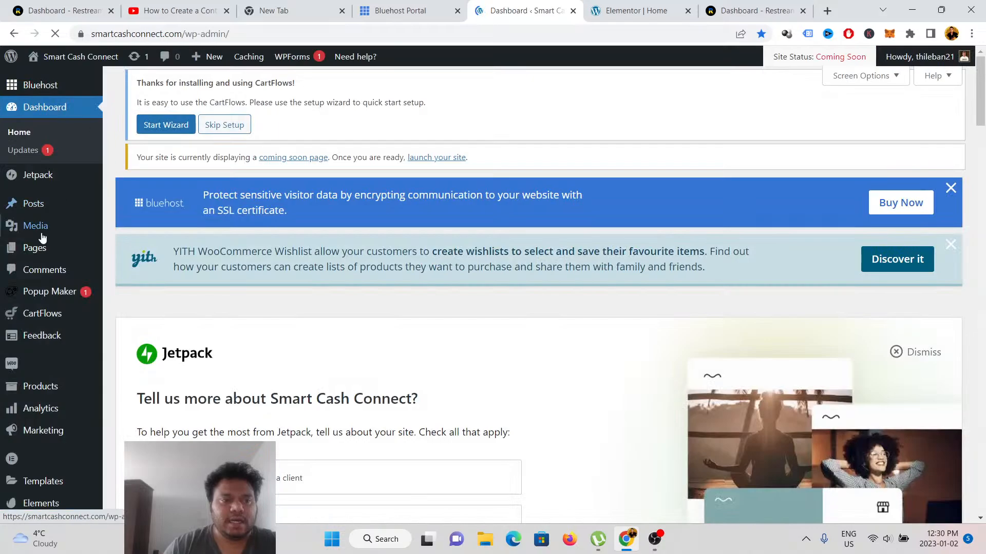
pyautogui.moveTo(69, 303)
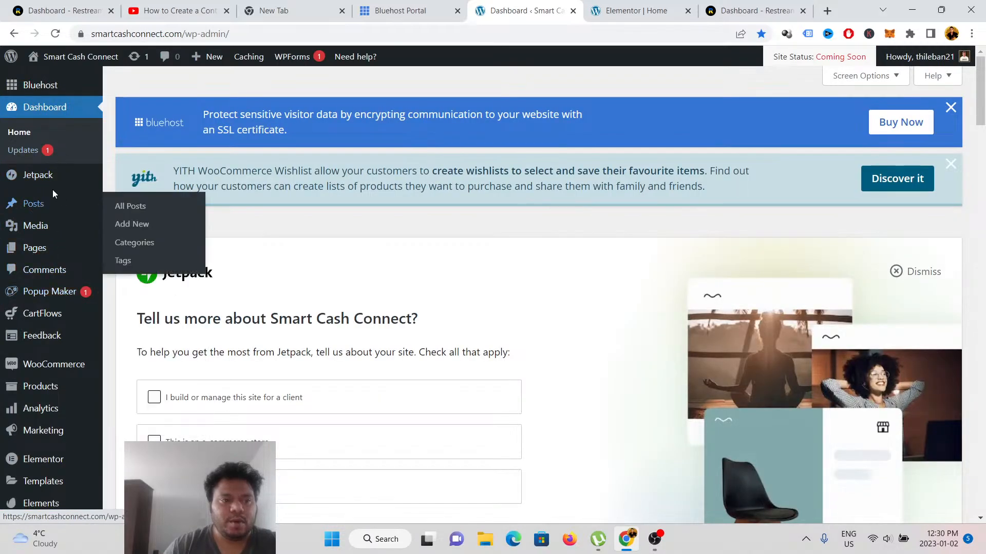
pyautogui.click(55, 300)
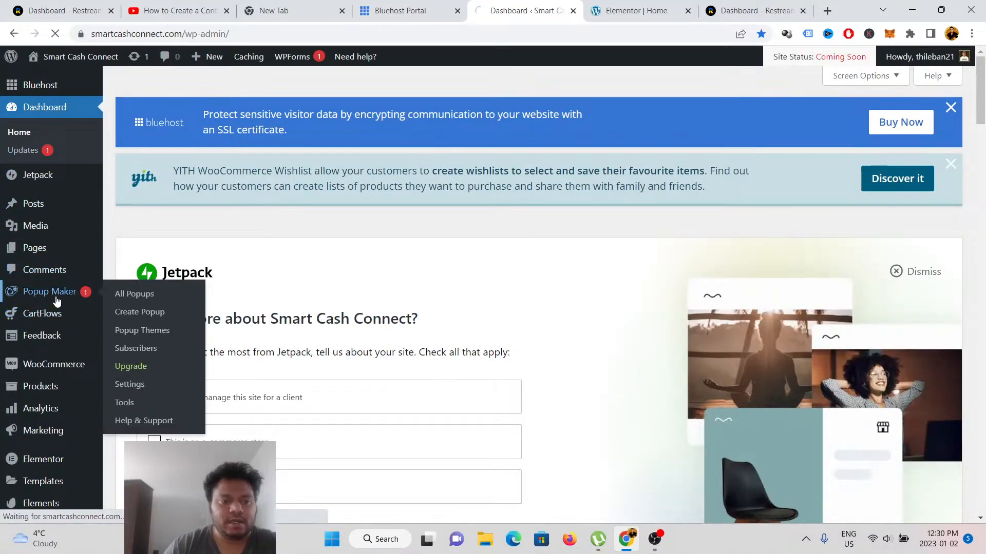
pyautogui.scroll(-8, 310, 318)
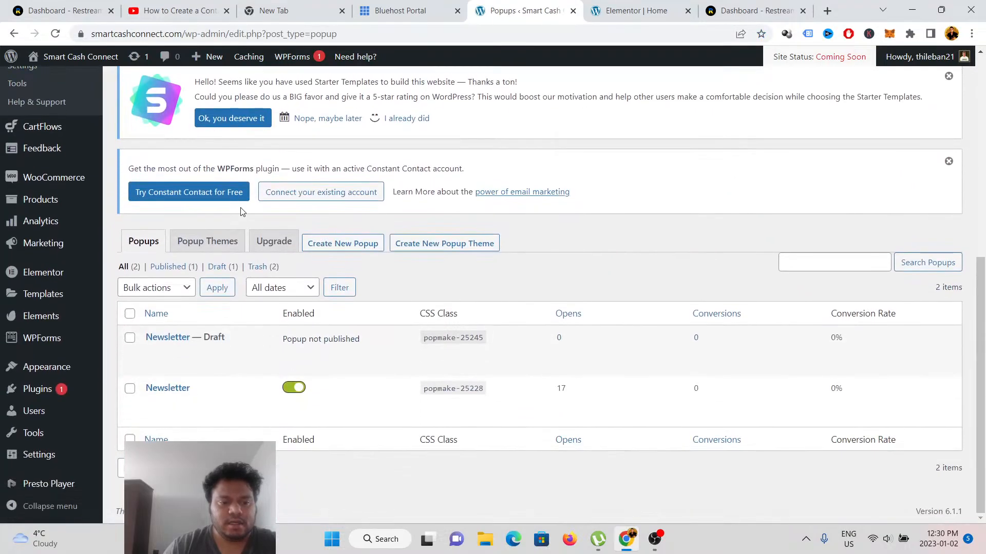
pyautogui.moveTo(368, 343)
pyautogui.moveTo(169, 383)
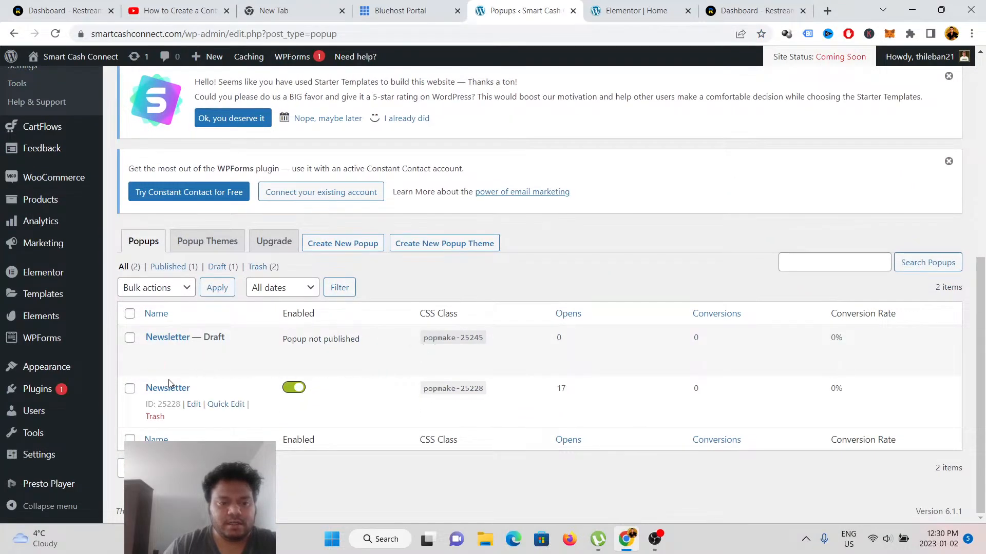
pyautogui.moveTo(247, 345)
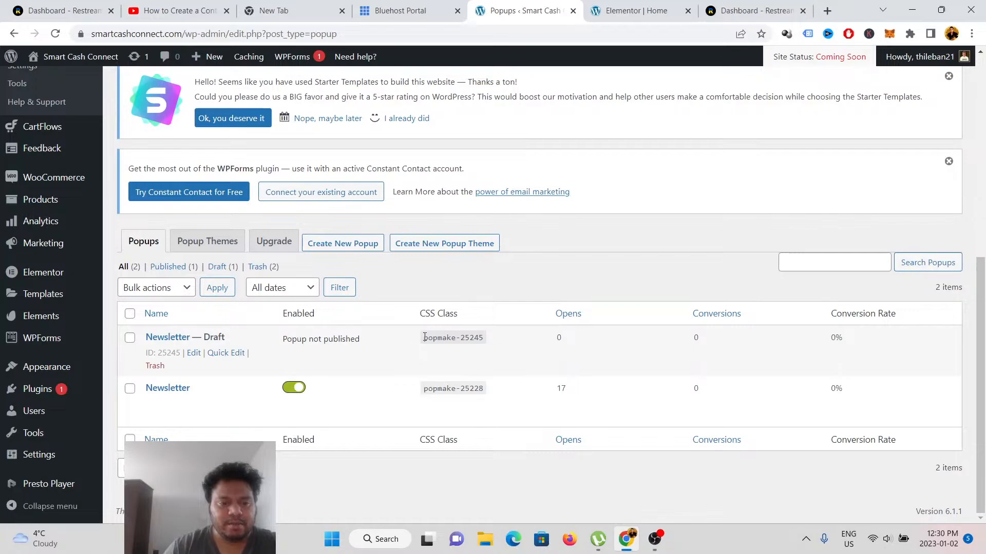
pyautogui.moveTo(450, 398)
# - Open the published Newsletter popup for editing and copy the class "popmake-25228" from its Click Open trigger's settings
pyautogui.click(179, 392)
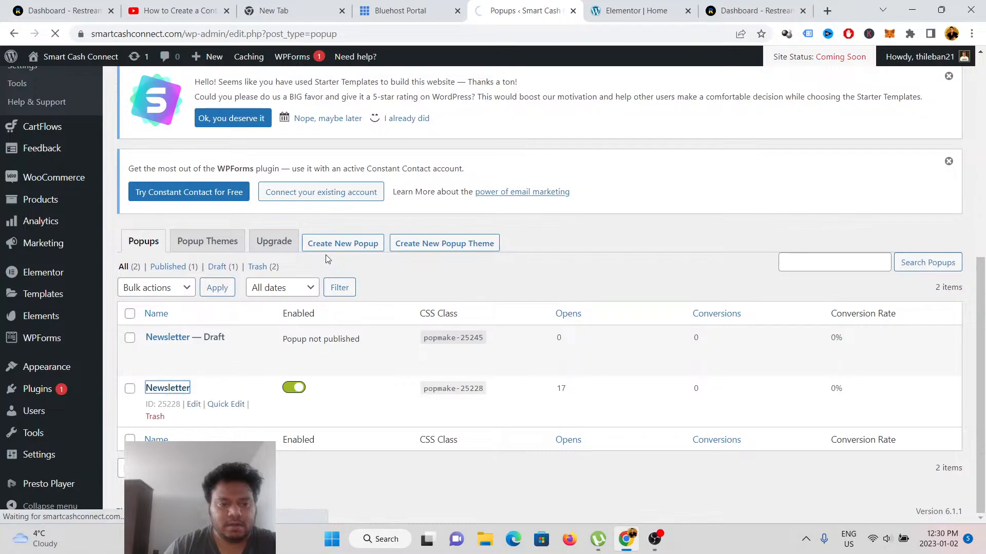
pyautogui.scroll(-6, 389, 241)
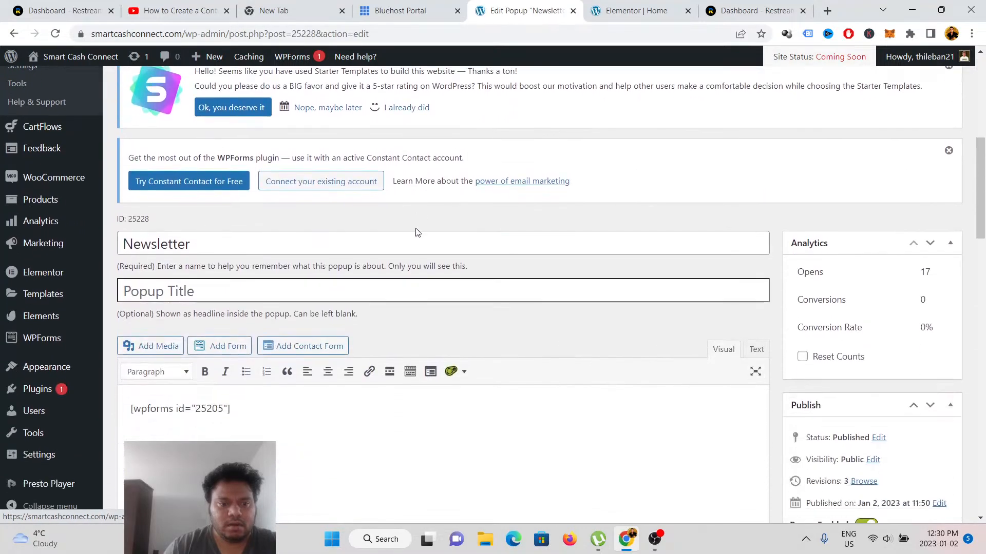
pyautogui.scroll(-9, 417, 232)
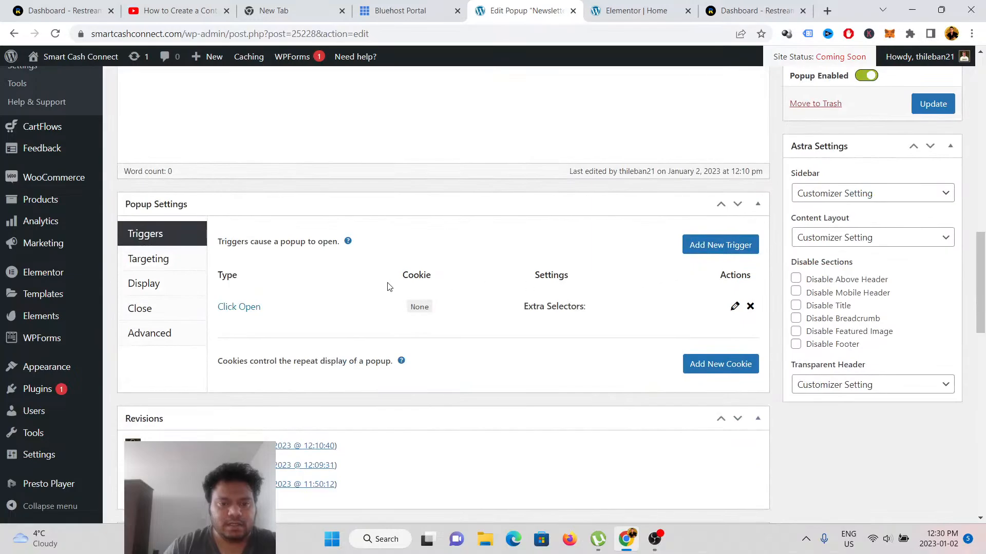
pyautogui.click(234, 308)
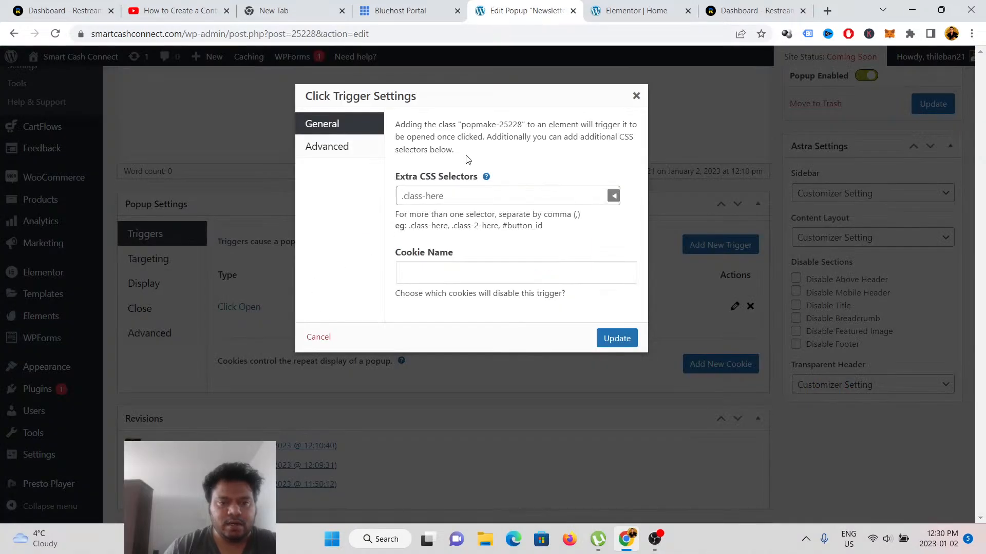
pyautogui.moveTo(461, 126); pyautogui.dragTo(523, 127)
pyautogui.rightClick(510, 124)
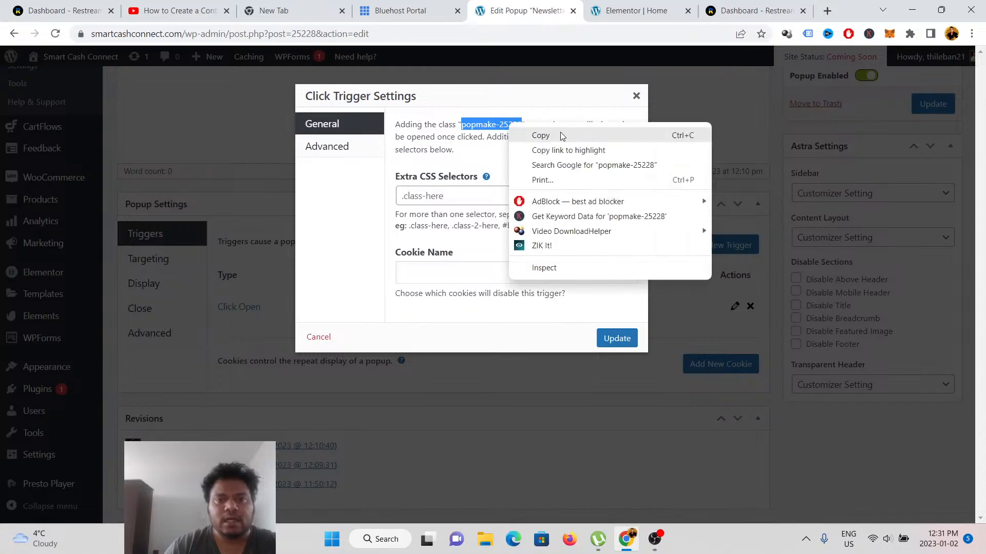
pyautogui.click(561, 136)
# - Check the View All Courses button's CSS class in the Elementor editor and close the signup popup shown over the page
pyautogui.click(636, 11)
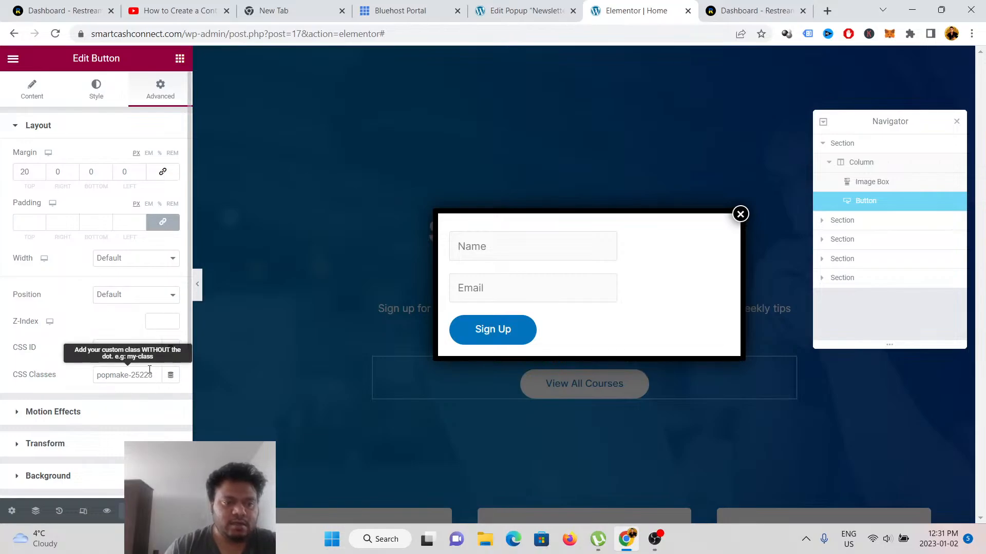
pyautogui.click(740, 215)
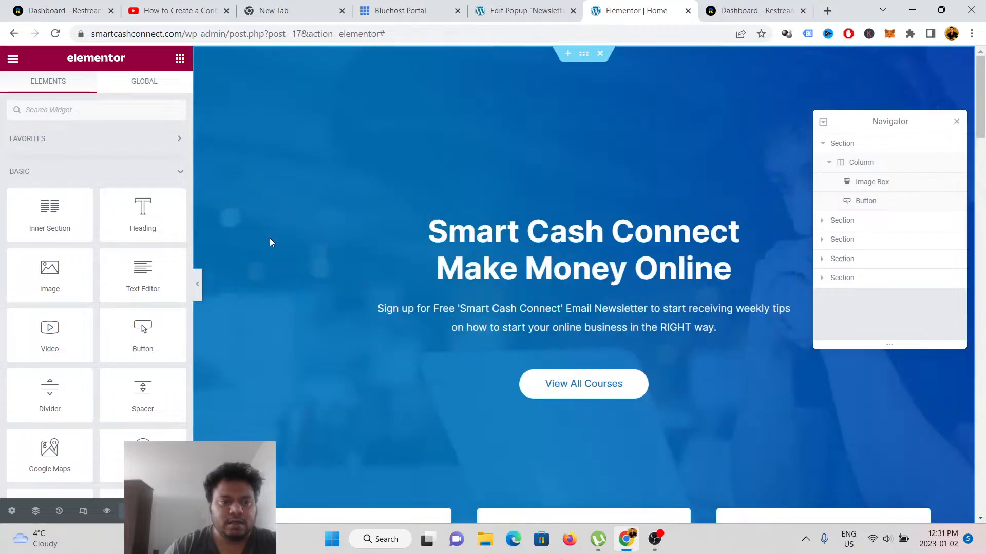
pyautogui.scroll(-5, 151, 95)
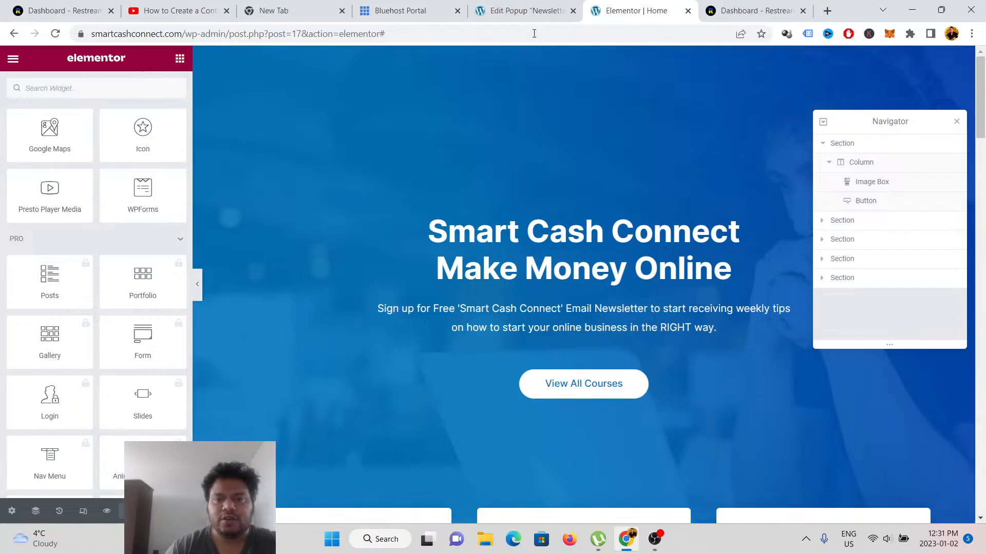
# - Return to the Newsletter popup editor, close the click trigger settings without changes, and bring up the link to the live site
pyautogui.click(503, 13)
pyautogui.click(635, 95)
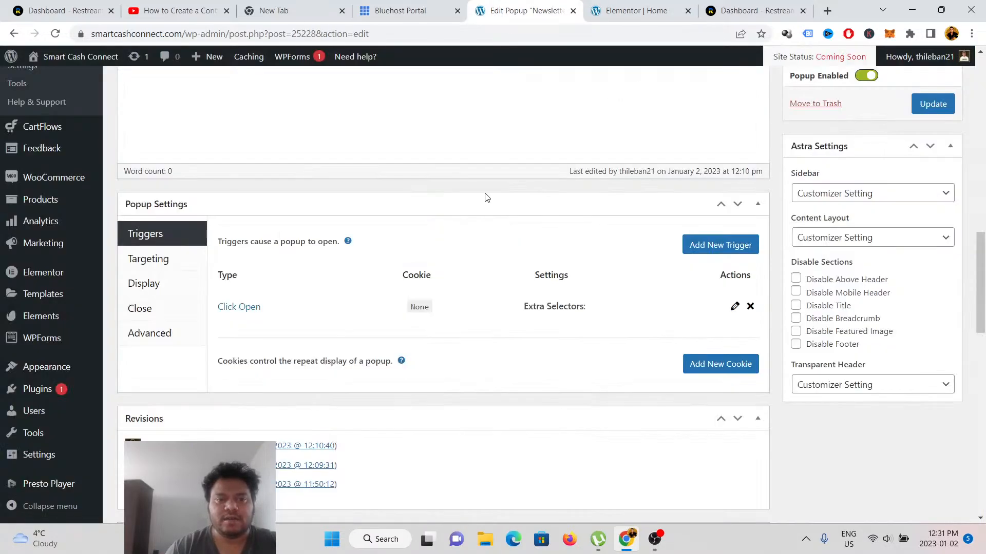
pyautogui.moveTo(49, 66)
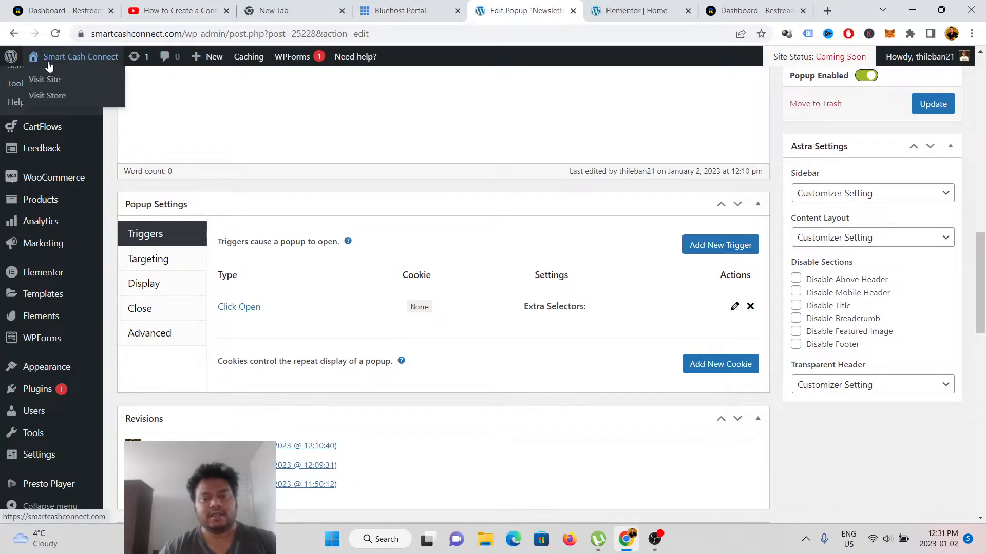